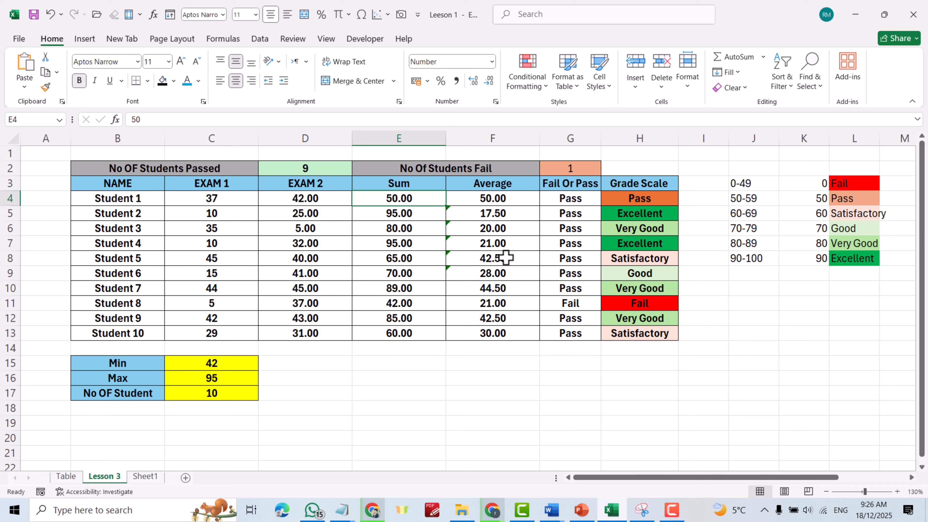
- Set the Sum value to 45 for Student 1 and to 60 for Student 3
{"action": "type", "text": "45"}
{"action": "key", "text": "Return"}
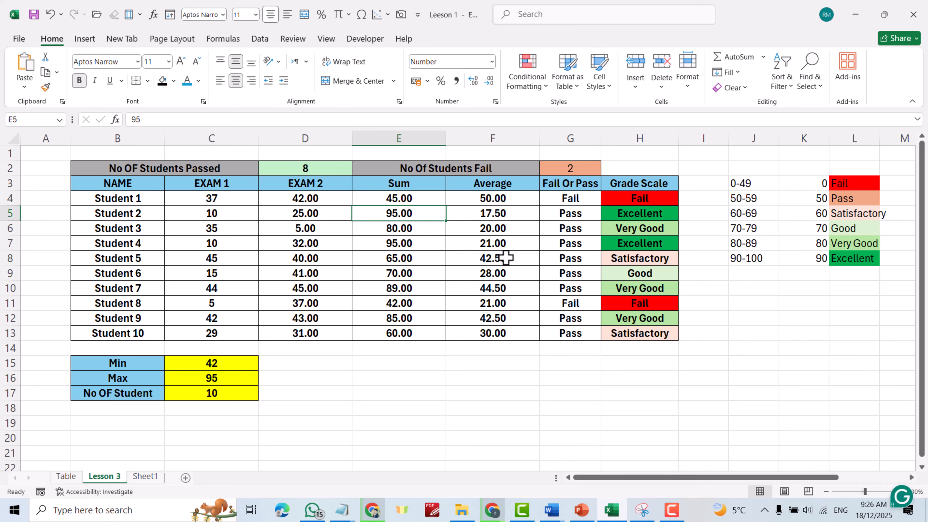
{"action": "left_click", "coordinate": [408, 233]}
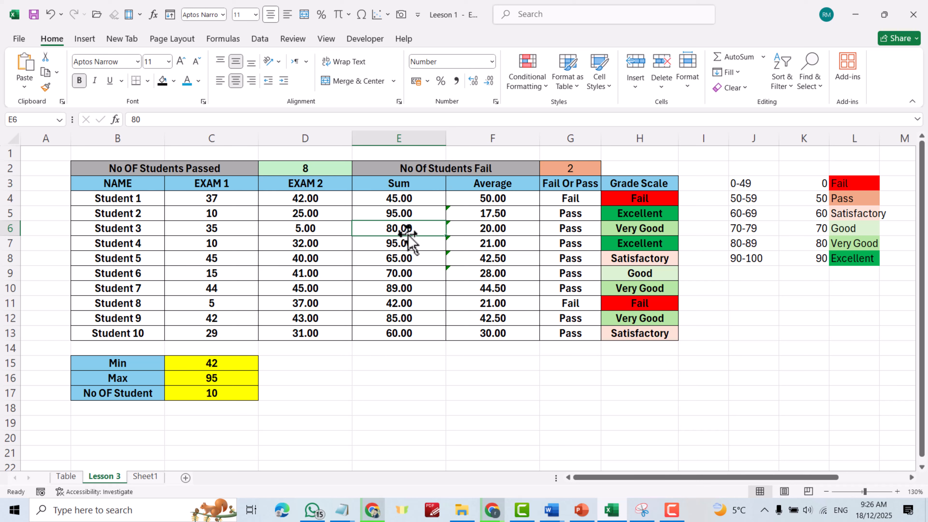
{"action": "type", "text": "60"}
{"action": "key", "text": "Return"}
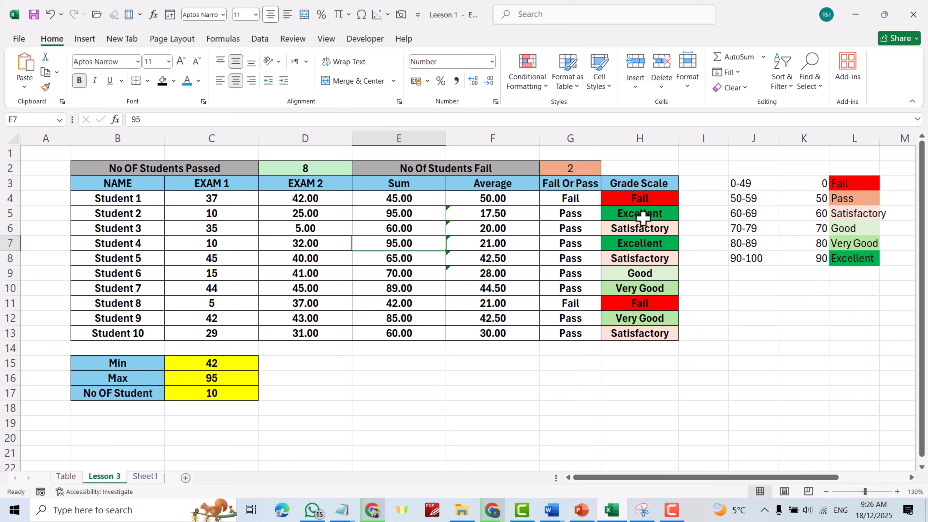
- Clear the conditional formatting rules from the Grade Scale cells H4:H13 only
{"action": "left_click_drag", "start_coordinate": [643, 197], "coordinate": [643, 332]}
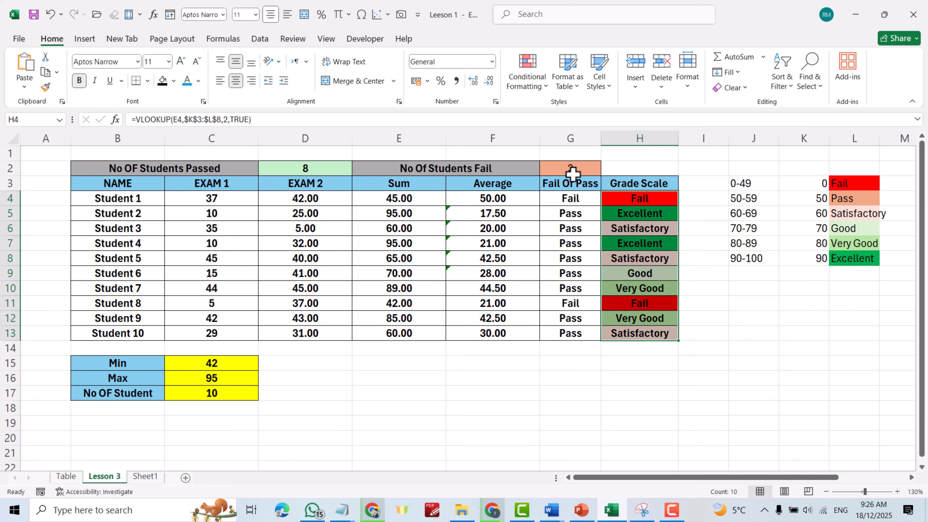
{"action": "left_click", "coordinate": [546, 89]}
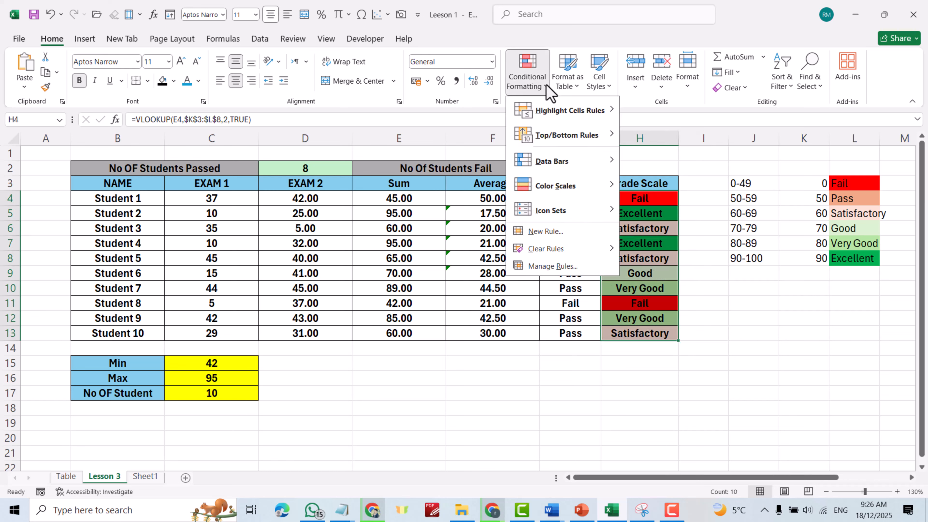
{"action": "mouse_move", "coordinate": [551, 250]}
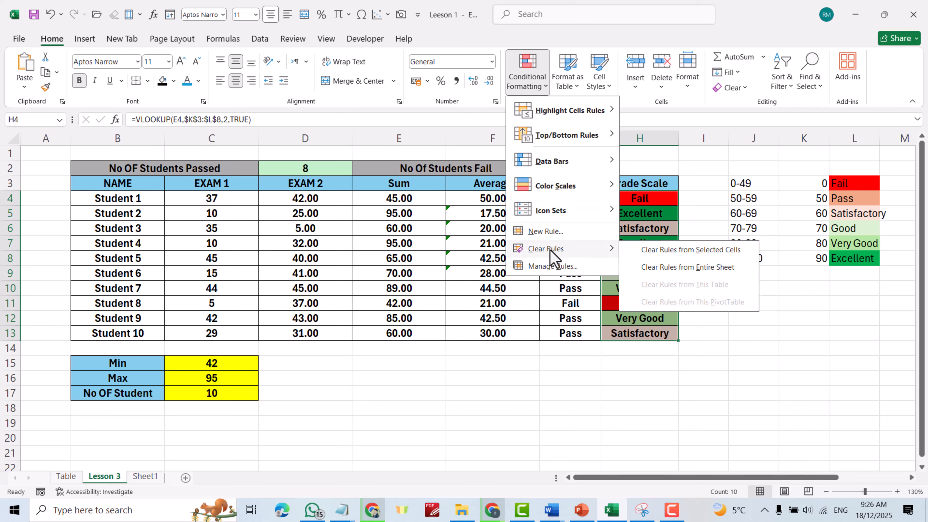
{"action": "left_click", "coordinate": [650, 252]}
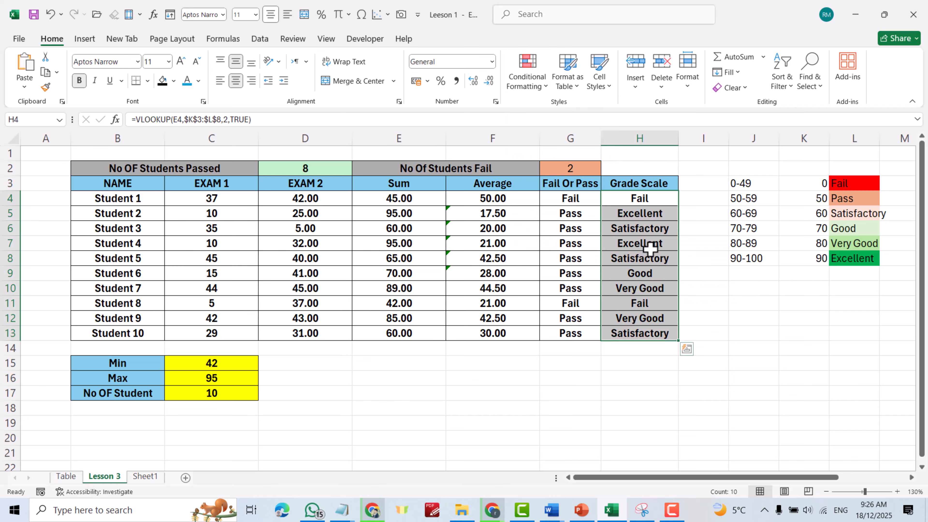
{"action": "left_click", "coordinate": [787, 328]}
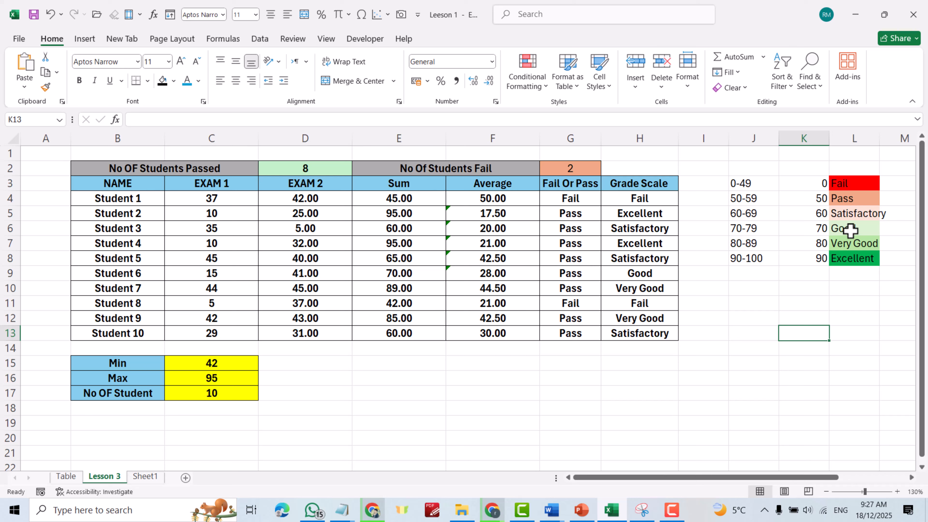
- Create a conditional formatting rule for H4:H13 that formats only cells with specific text containing "Fail"
{"action": "left_click_drag", "start_coordinate": [647, 199], "coordinate": [642, 332]}
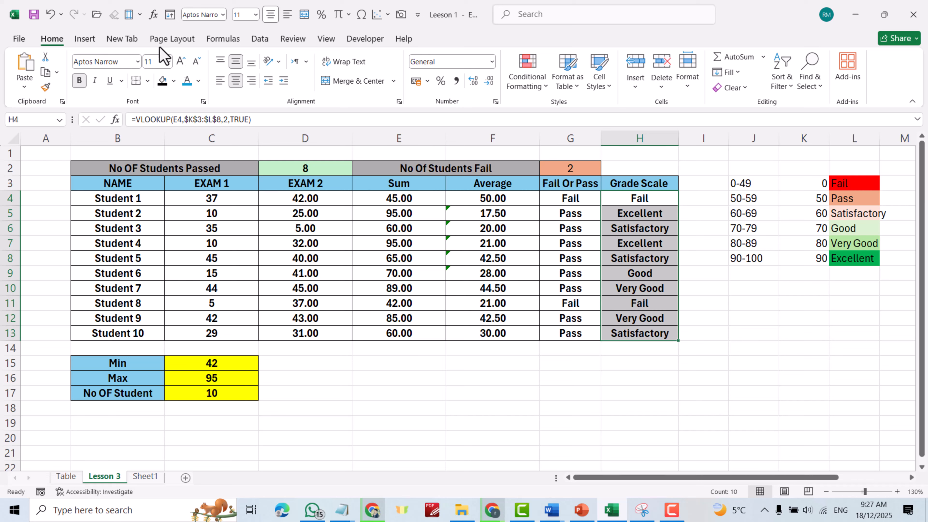
{"action": "left_click", "coordinate": [545, 88]}
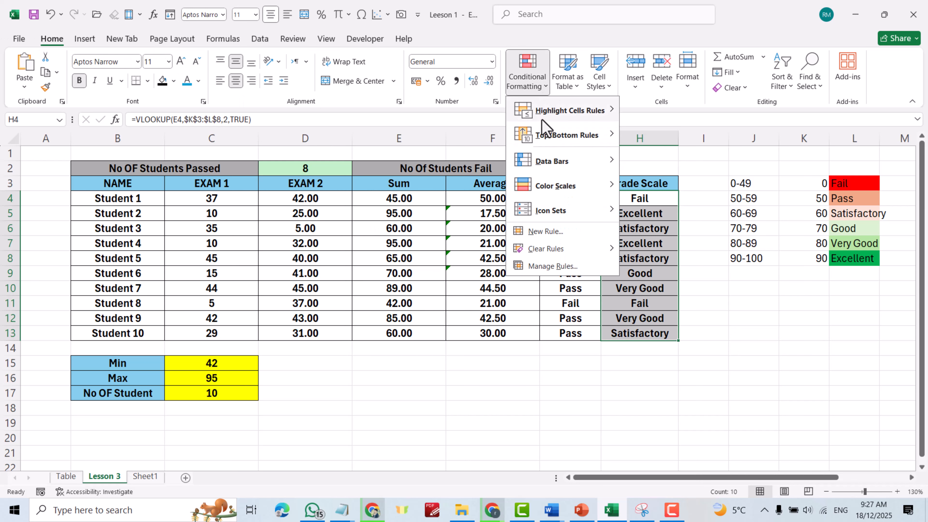
{"action": "left_click", "coordinate": [545, 231]}
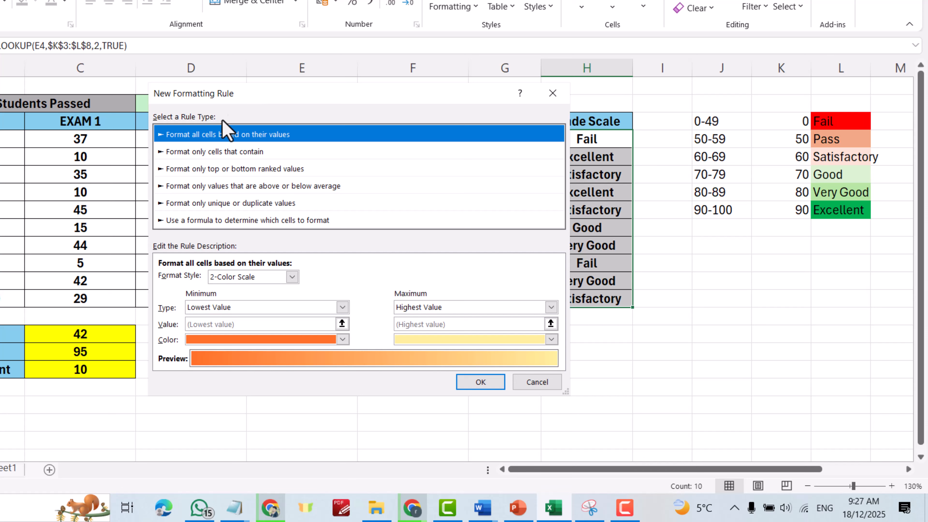
{"action": "left_click", "coordinate": [215, 153]}
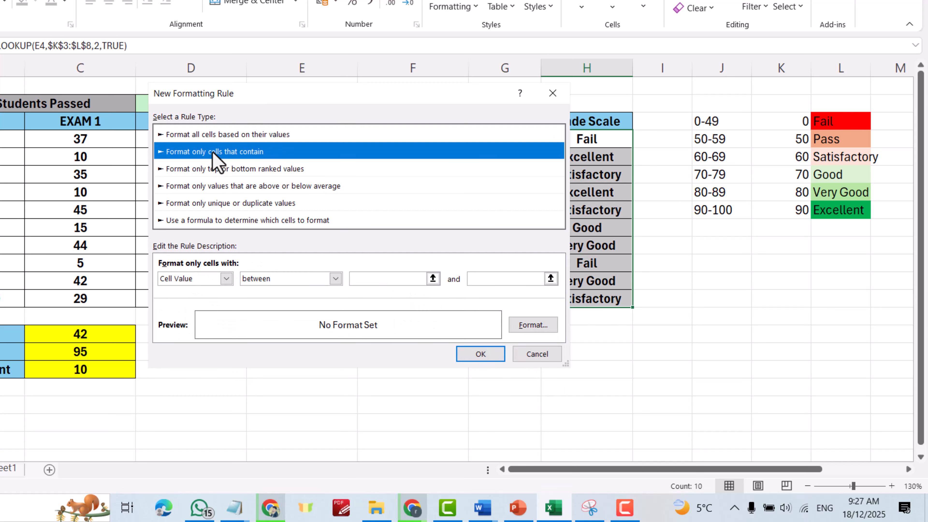
{"action": "left_click", "coordinate": [226, 278]}
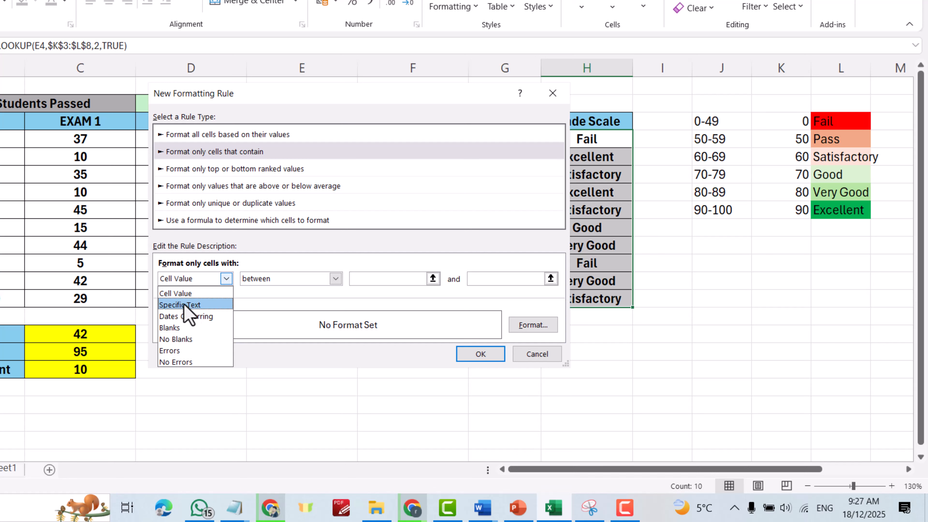
{"action": "left_click", "coordinate": [195, 305]}
{"action": "left_click", "coordinate": [303, 279]}
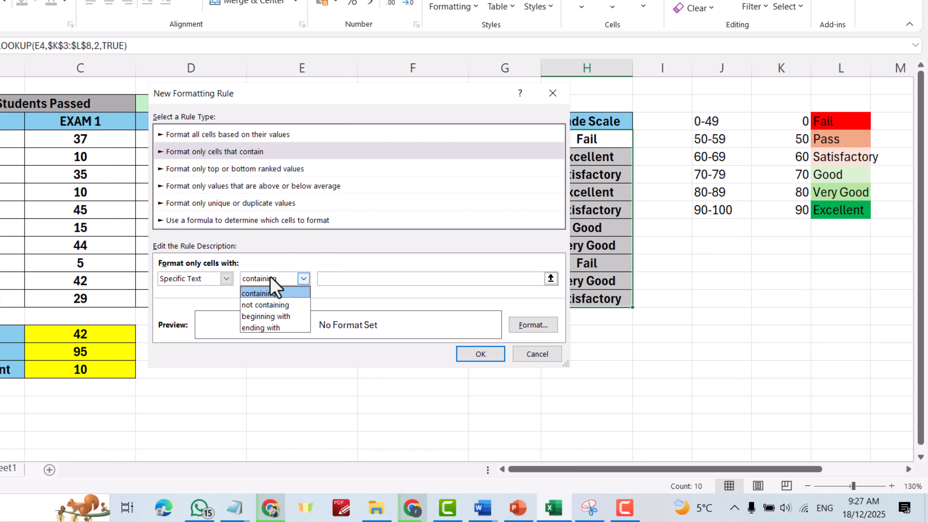
{"action": "left_click", "coordinate": [273, 293]}
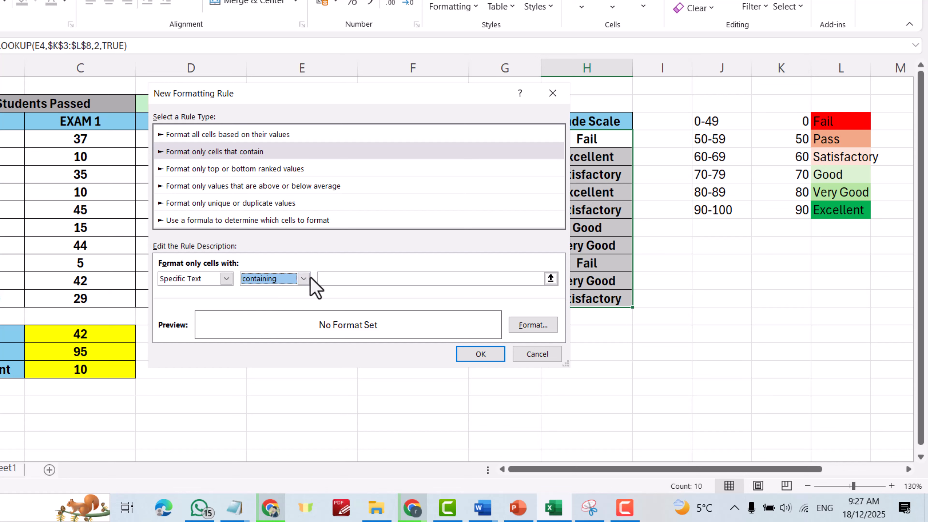
{"action": "left_click", "coordinate": [340, 277]}
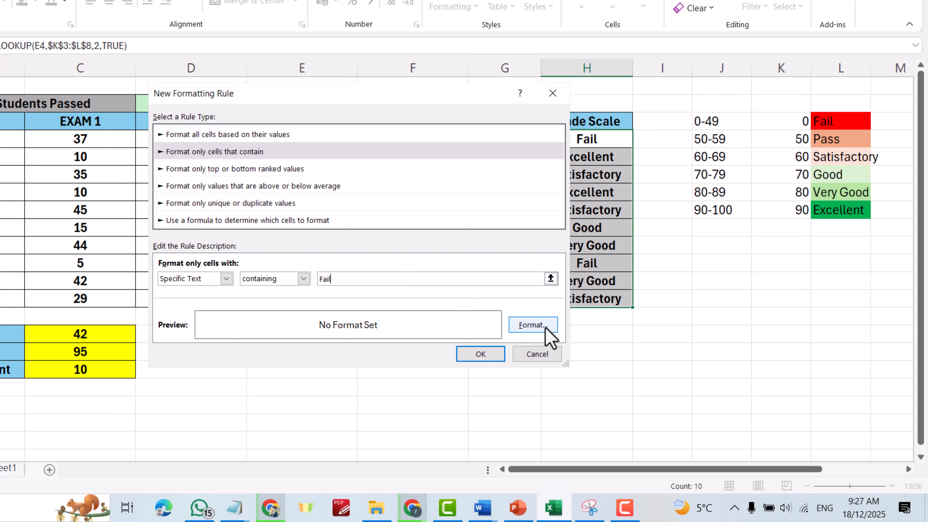
- Give the "Fail" rule a standard red fill and apply it to the selected grades
{"action": "left_click", "coordinate": [534, 327]}
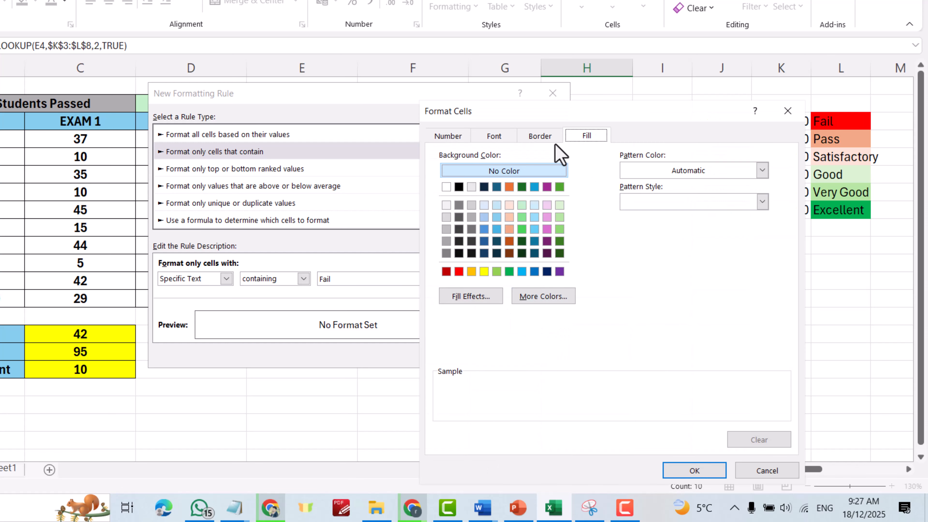
{"action": "left_click", "coordinate": [458, 271]}
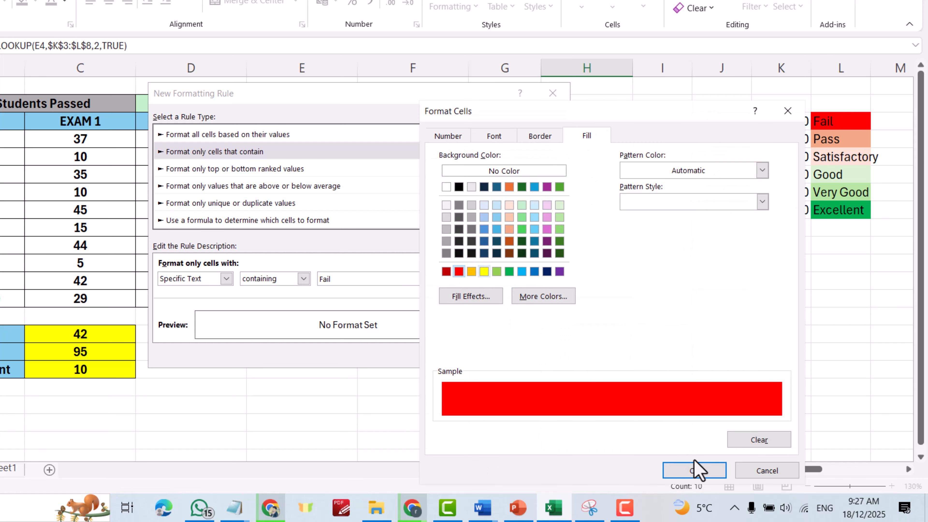
{"action": "left_click", "coordinate": [694, 470]}
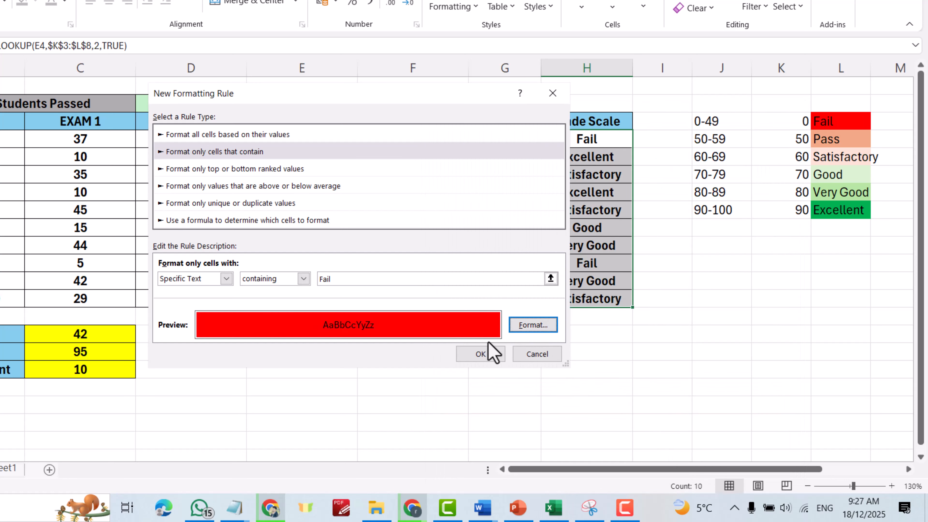
{"action": "left_click", "coordinate": [481, 353]}
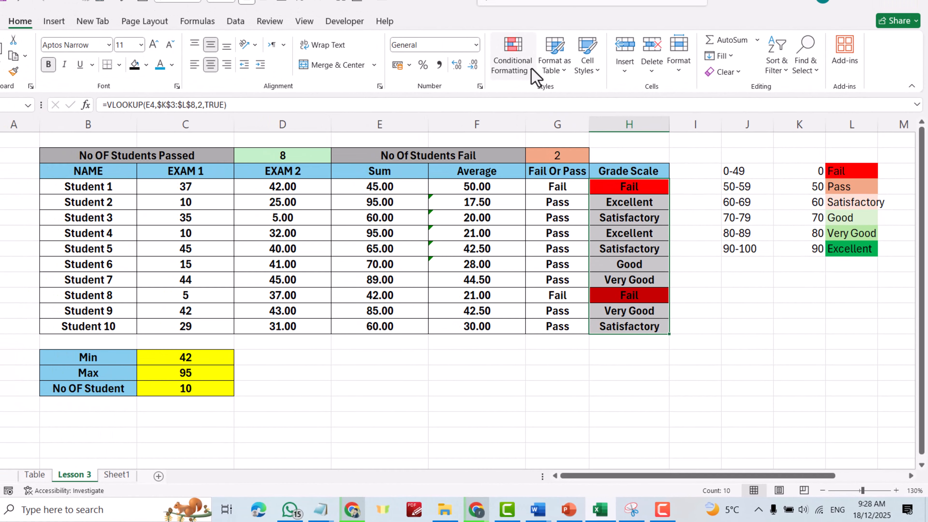
- Add another rule through the conditional formatting rules manager for cells with specific text containing "Excellent"
{"action": "left_click", "coordinate": [532, 68]}
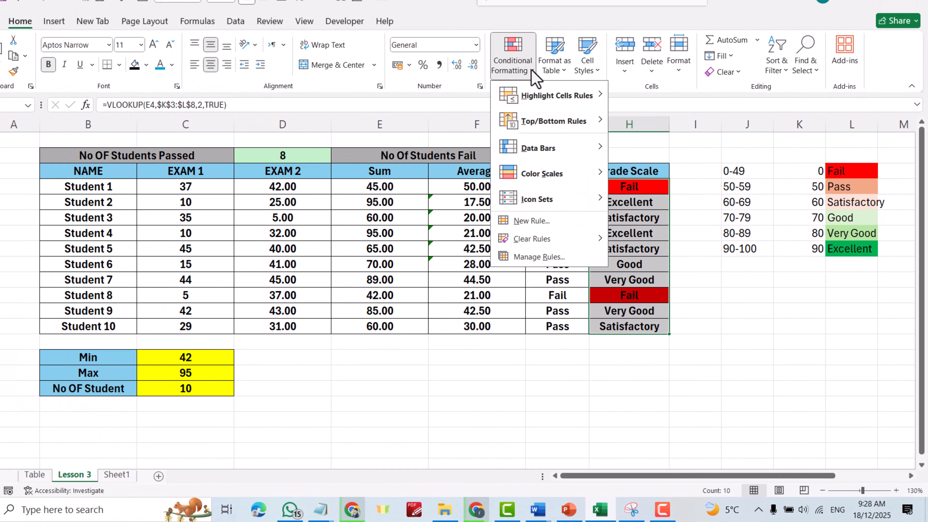
{"action": "left_click", "coordinate": [536, 257]}
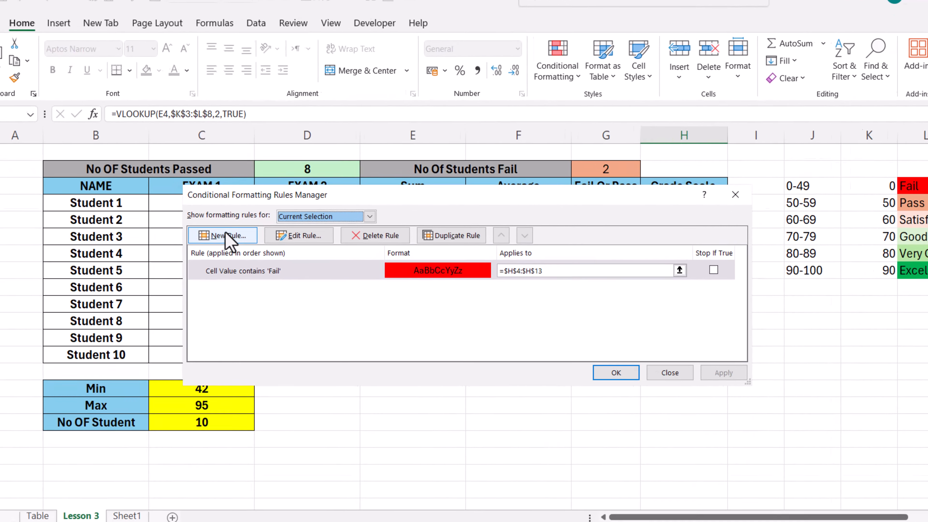
{"action": "left_click", "coordinate": [223, 216]}
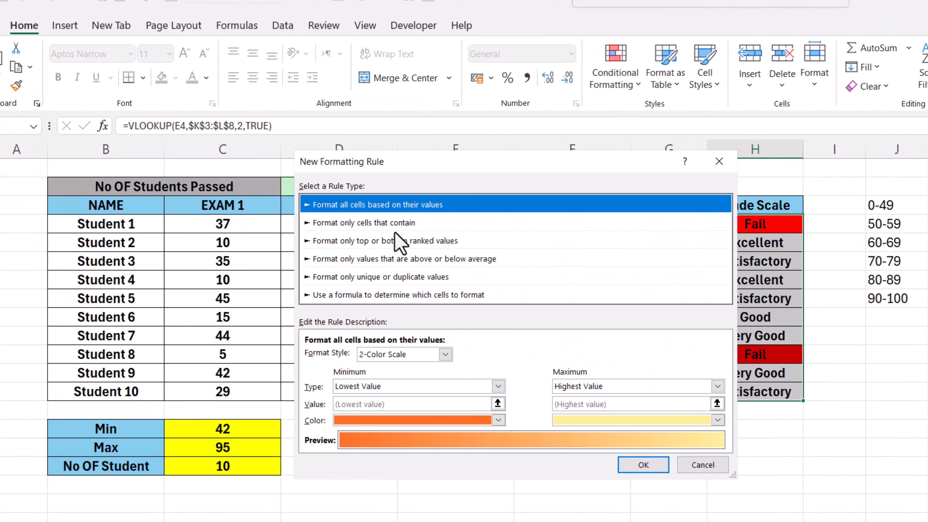
{"action": "left_click", "coordinate": [361, 224]}
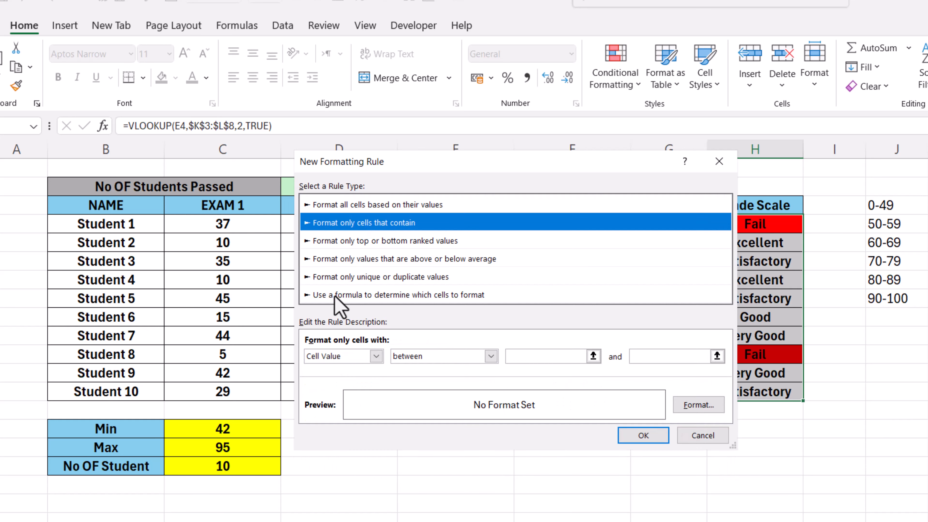
{"action": "left_click", "coordinate": [376, 356]}
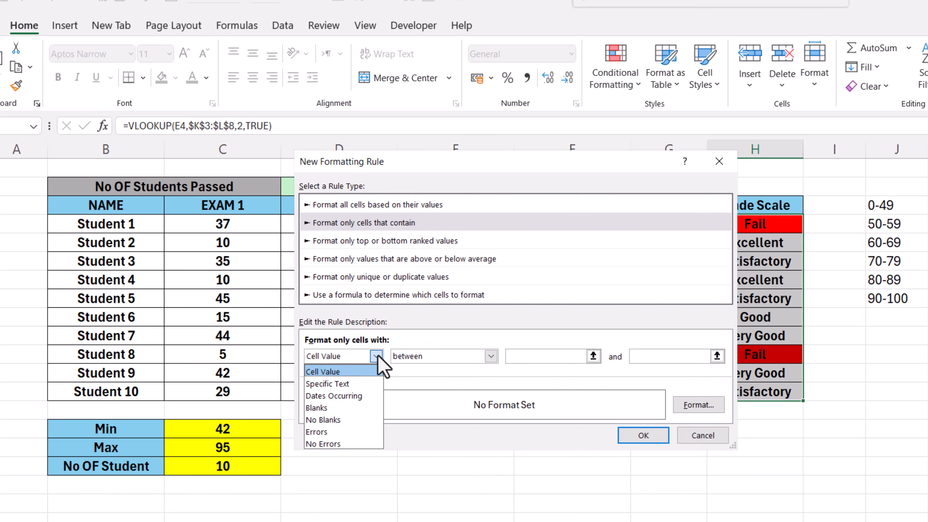
{"action": "left_click", "coordinate": [352, 382]}
{"action": "left_click", "coordinate": [457, 357]}
{"action": "left_click", "coordinate": [456, 361]}
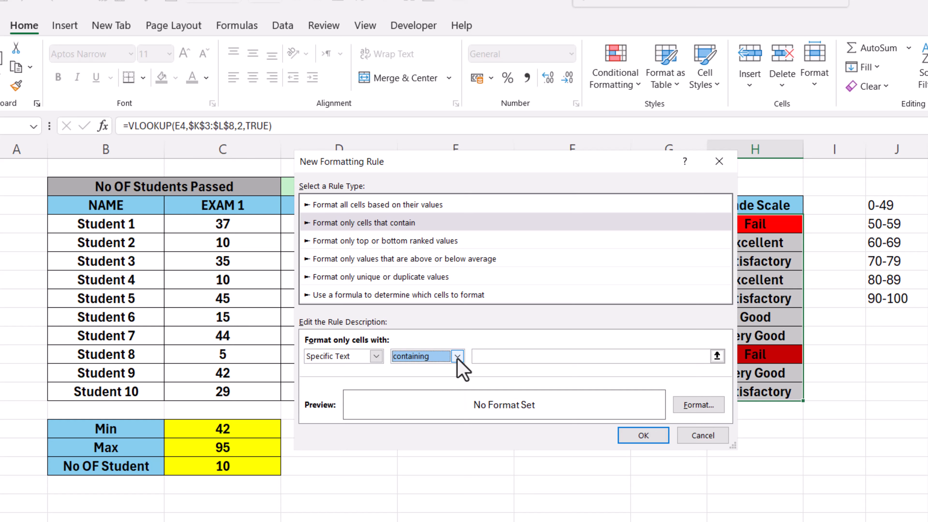
{"action": "left_click", "coordinate": [515, 355]}
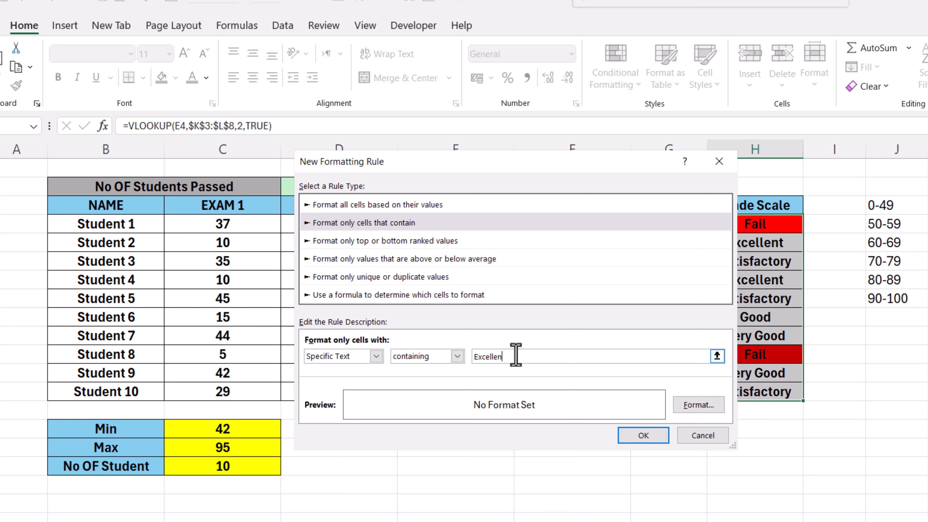
- Give the "Excellent" rule a standard green fill and add it to the rules list
{"action": "left_click", "coordinate": [698, 404]}
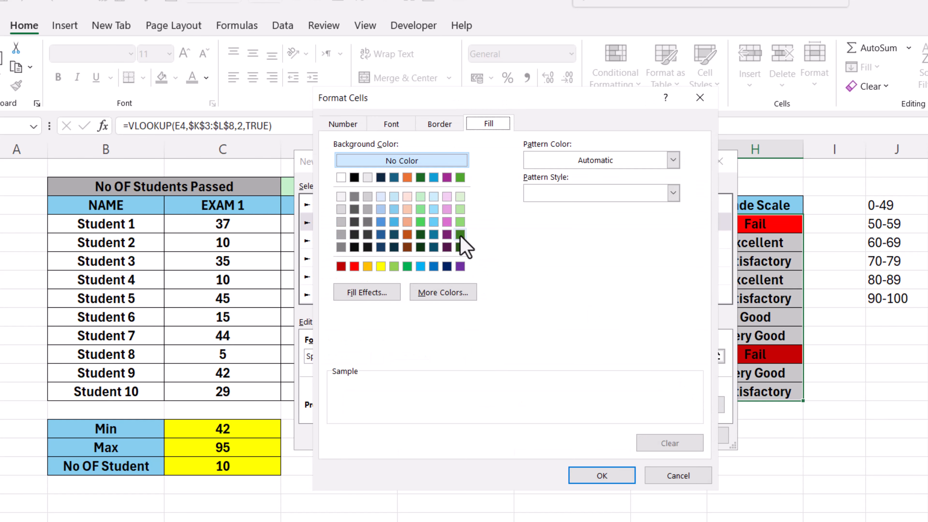
{"action": "left_click", "coordinate": [405, 267]}
{"action": "left_click", "coordinate": [589, 479]}
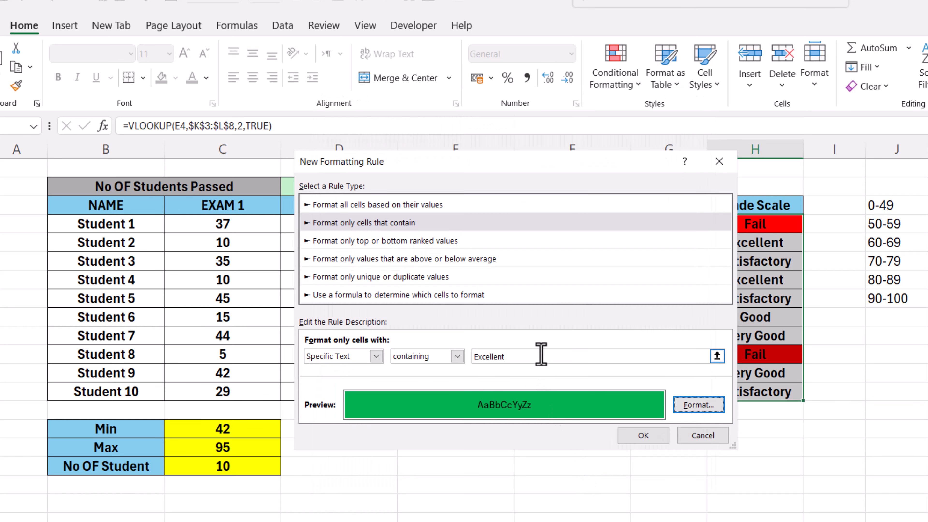
{"action": "left_click", "coordinate": [651, 435]}
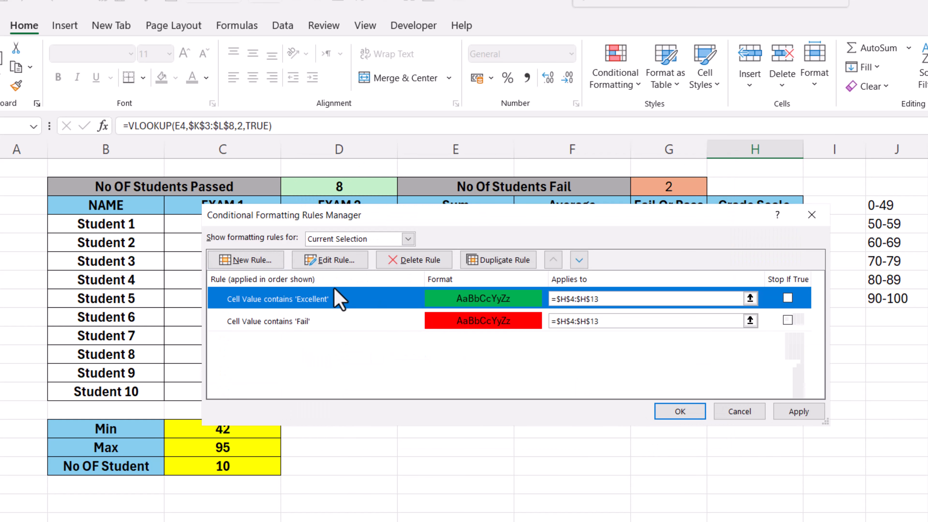
- Start a new conditional formatting rule for H4:H13 that formats only cells with specific text containing "Satisfactory"
{"action": "left_click", "coordinate": [275, 262]}
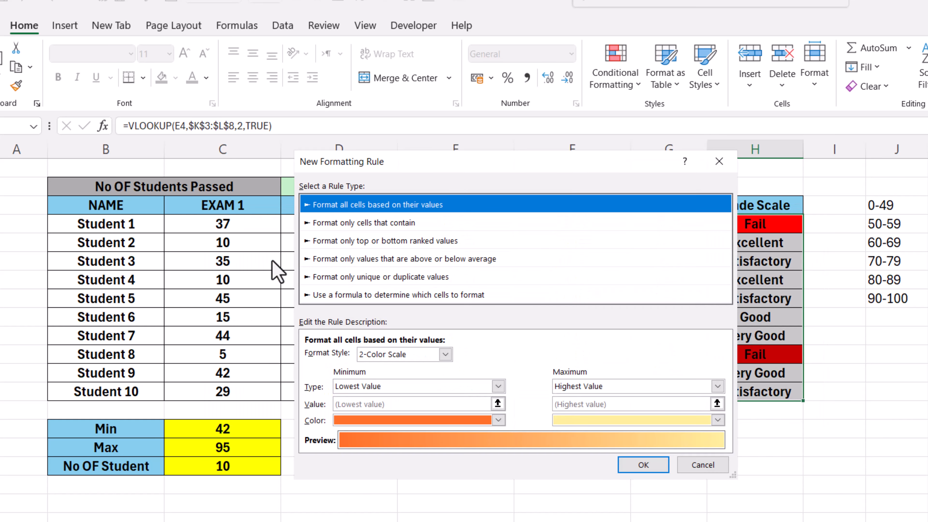
{"action": "left_click", "coordinate": [347, 223]}
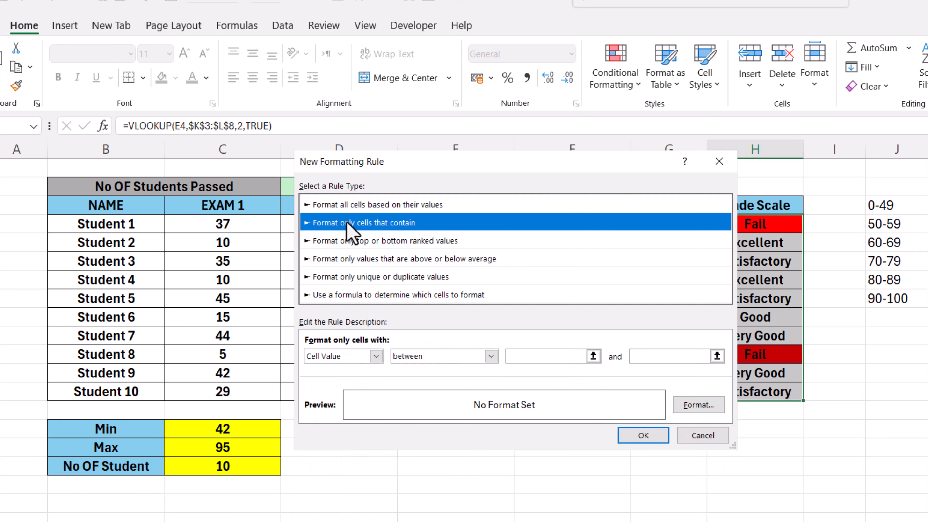
{"action": "left_click", "coordinate": [376, 356]}
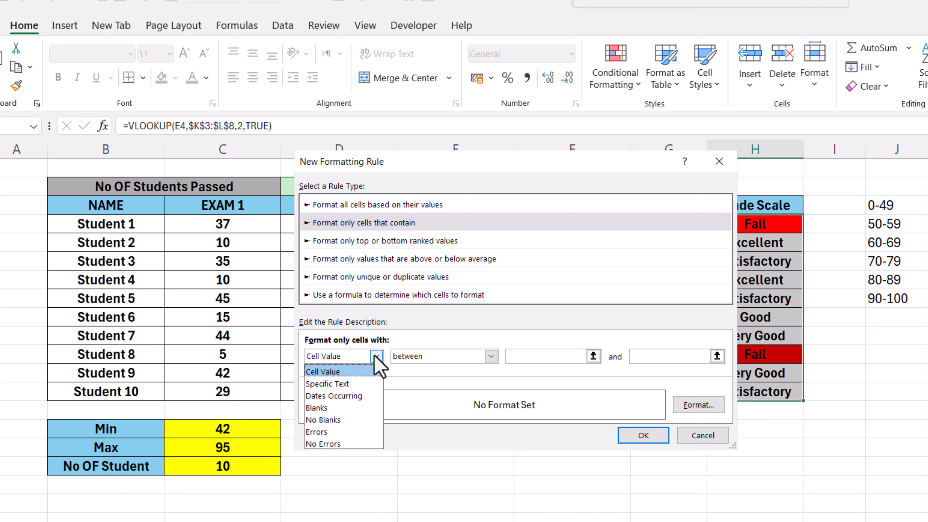
{"action": "left_click", "coordinate": [352, 384]}
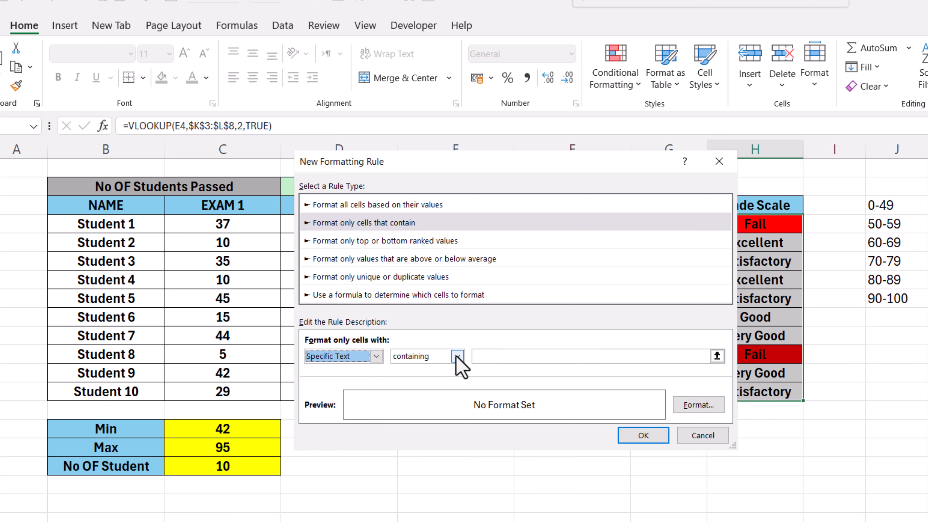
{"action": "left_click", "coordinate": [509, 356]}
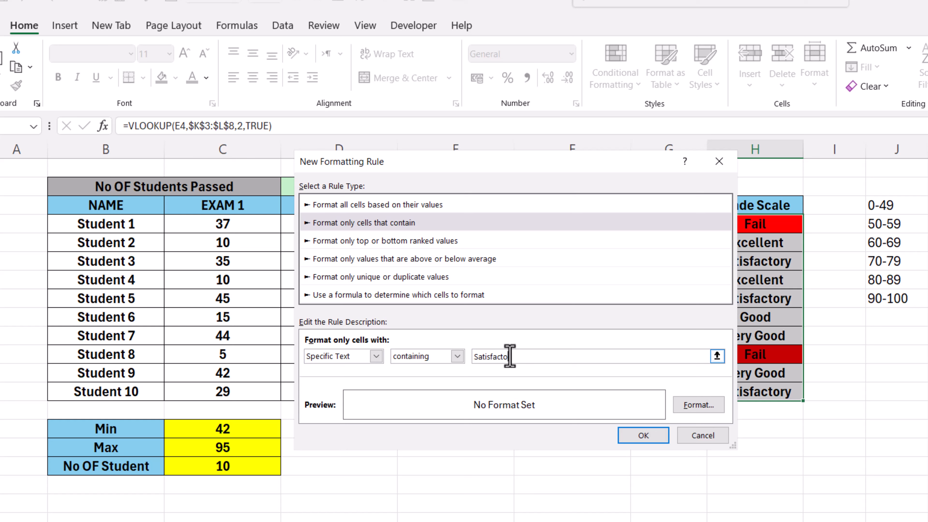
- Give the "Satisfactory" rule a light peach-orange fill from the second row of theme tints and add it to the rules list
{"action": "left_click", "coordinate": [698, 405]}
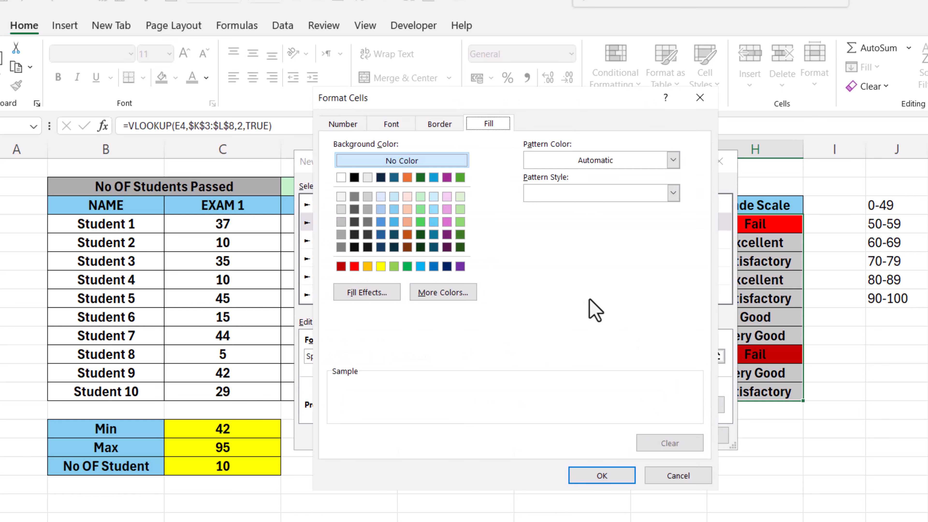
{"action": "left_click", "coordinate": [407, 209]}
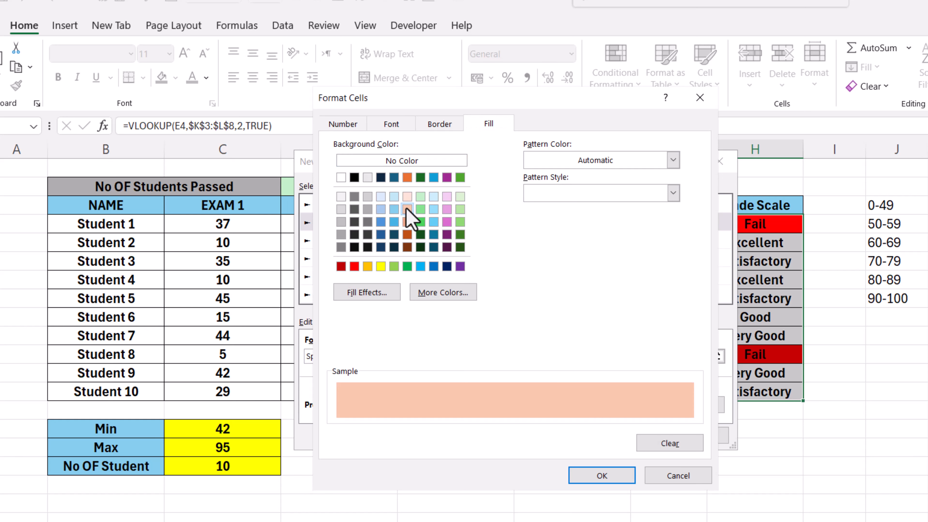
{"action": "left_click", "coordinate": [607, 477]}
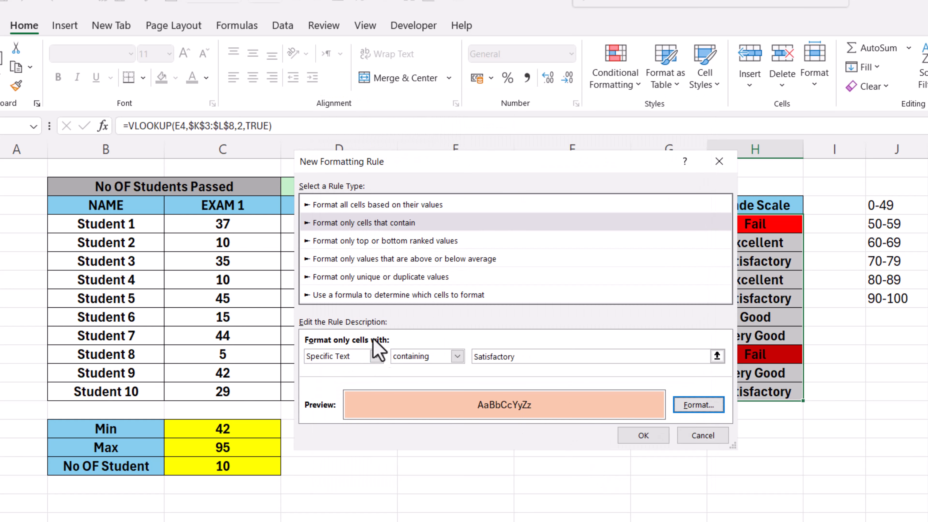
{"action": "left_click", "coordinate": [643, 434]}
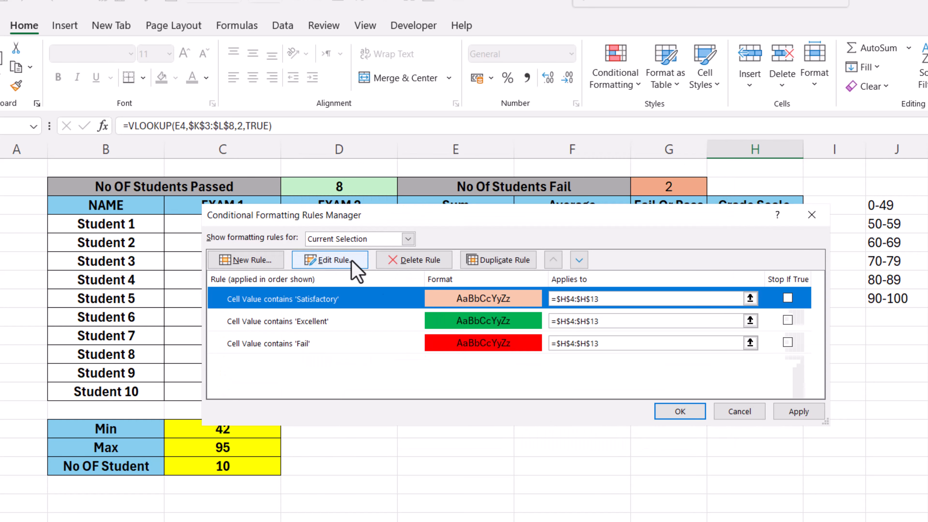
- Start another rule that formats only cells with specific text containing "Pass"
{"action": "left_click", "coordinate": [249, 260]}
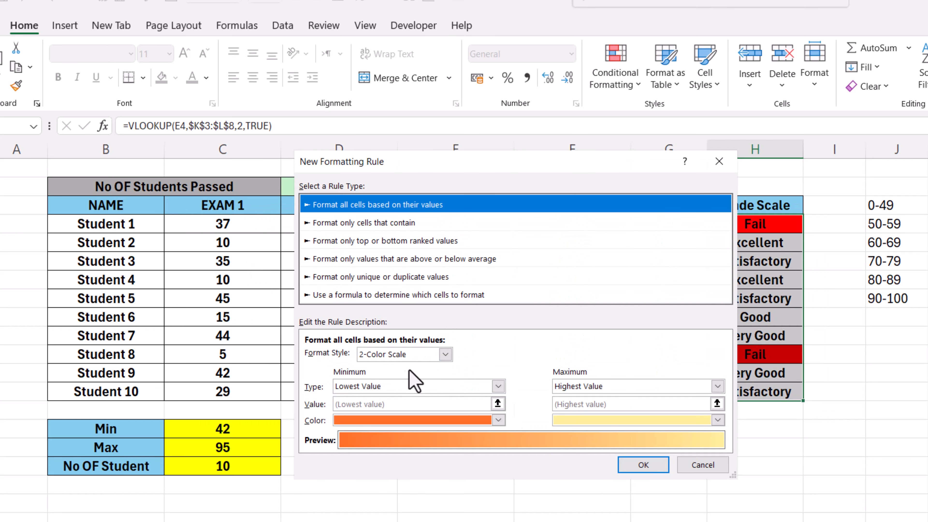
{"action": "left_click", "coordinate": [353, 224]}
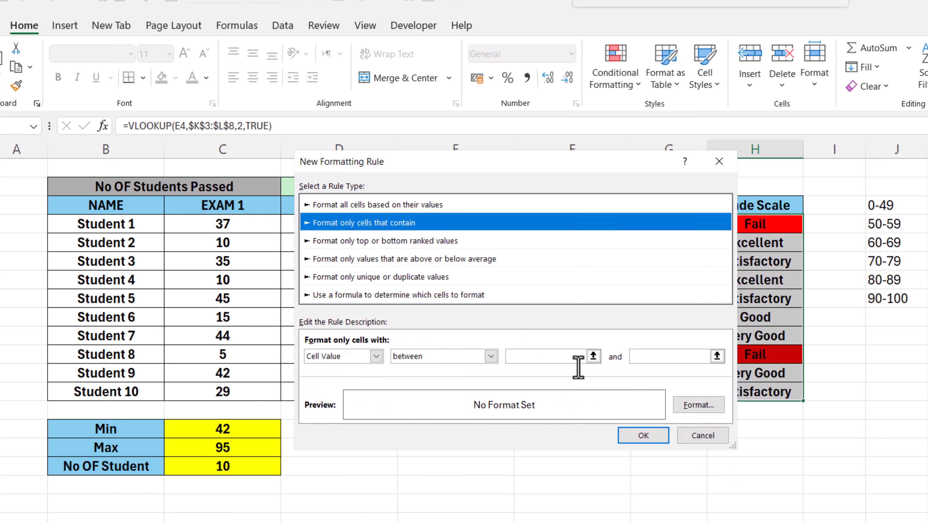
{"action": "left_click", "coordinate": [378, 356]}
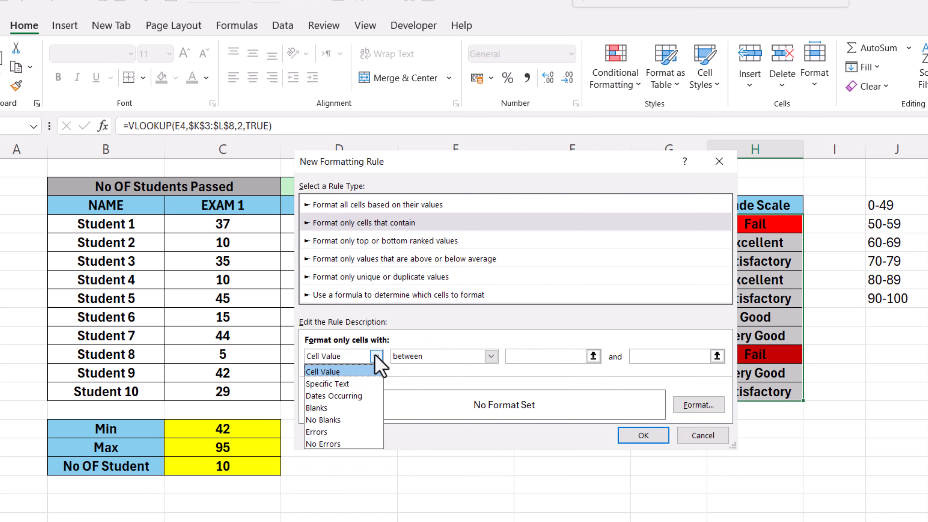
{"action": "left_click", "coordinate": [342, 384]}
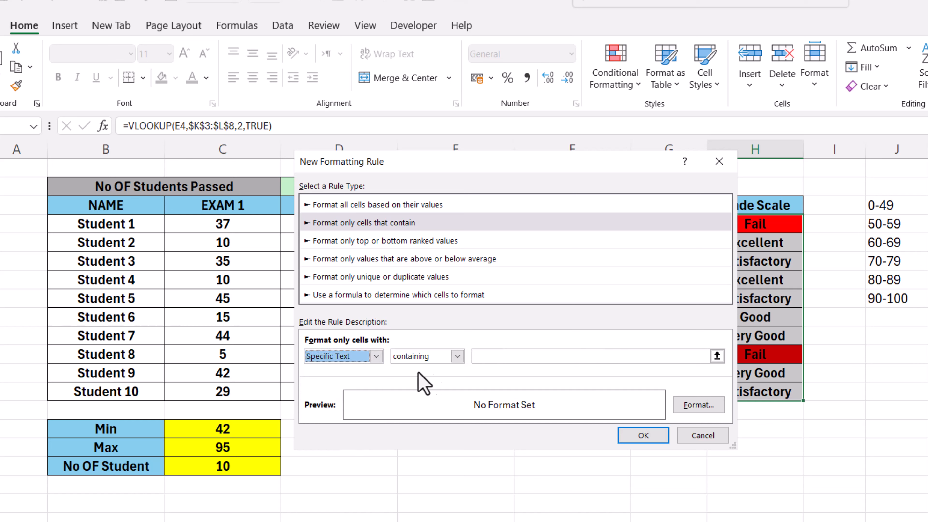
{"action": "left_click", "coordinate": [525, 357]}
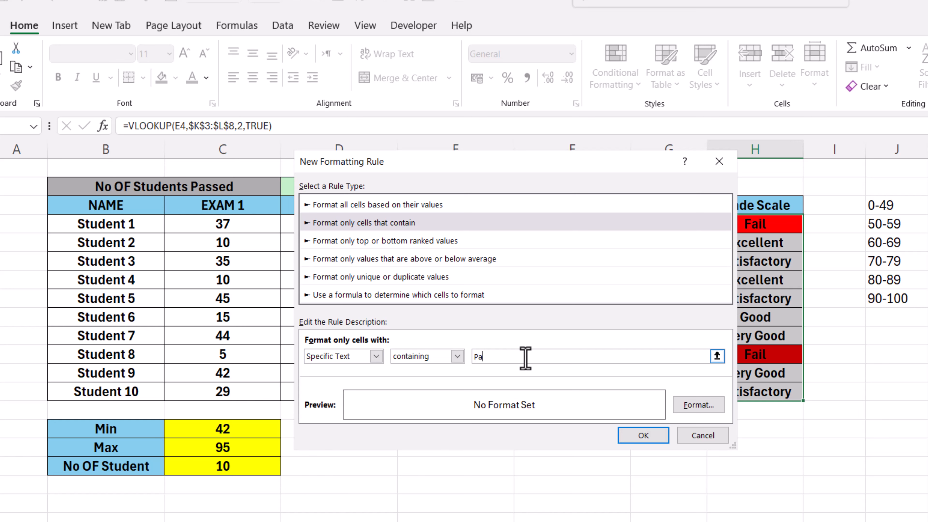
- Give the "Pass" rule a medium orange fill, one tint darker than the "Satisfactory" colour, and add it to the rules list
{"action": "left_click", "coordinate": [691, 406]}
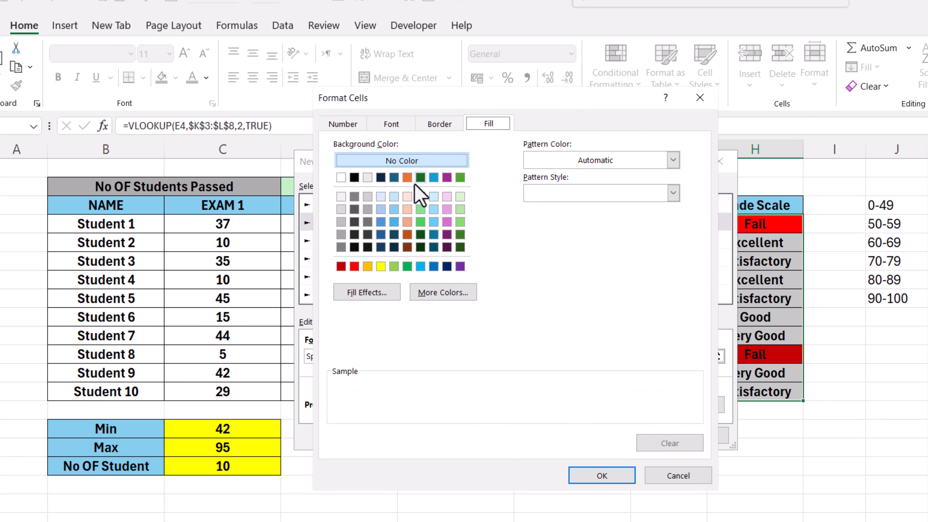
{"action": "left_click", "coordinate": [408, 222]}
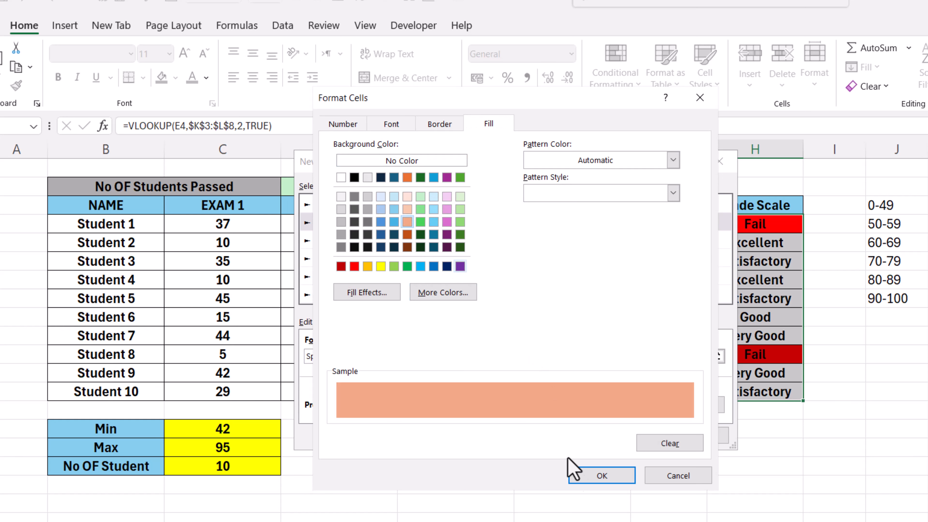
{"action": "left_click", "coordinate": [583, 473]}
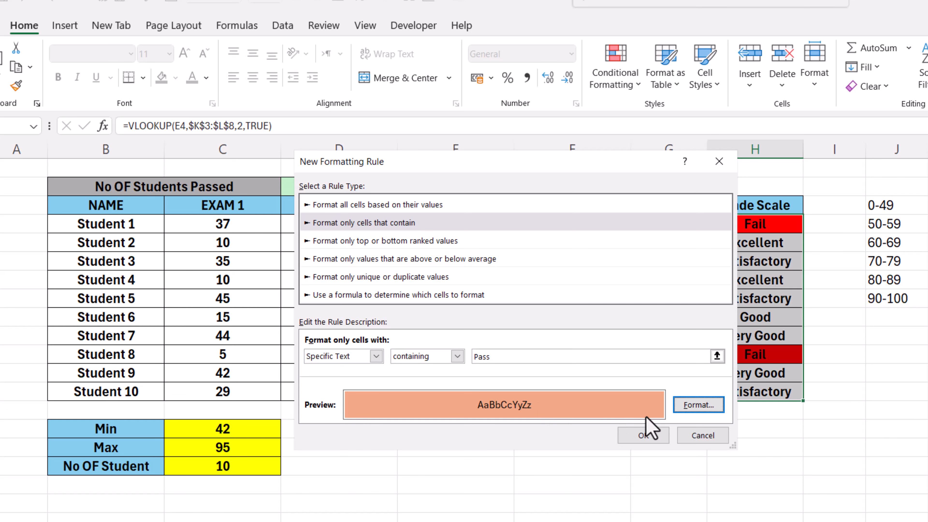
{"action": "left_click", "coordinate": [640, 439]}
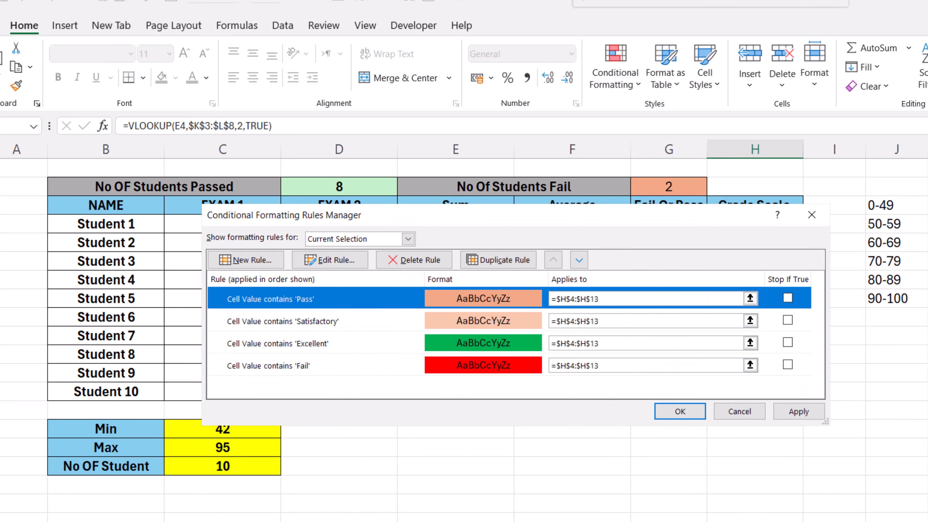
- Start another rule that formats only cells with specific text containing "Good"
{"action": "left_click", "coordinate": [271, 261]}
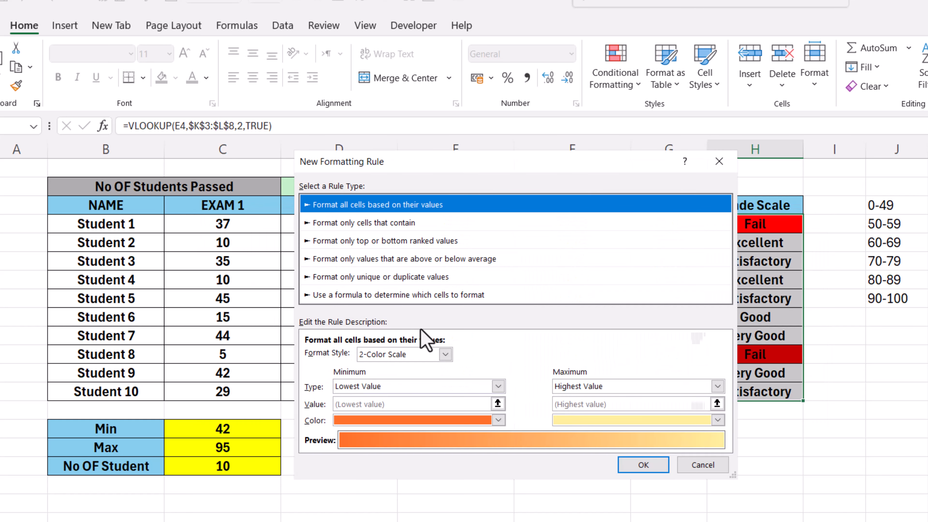
{"action": "left_click", "coordinate": [345, 223]}
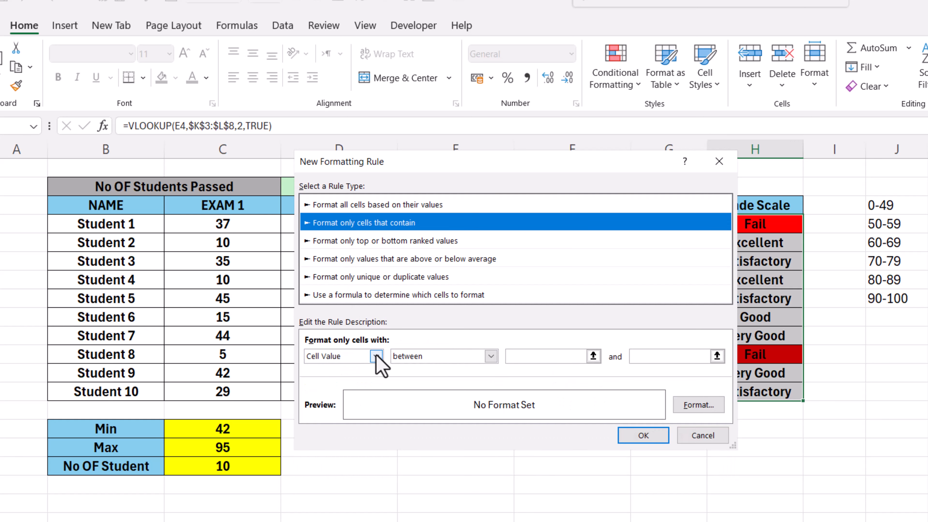
{"action": "left_click", "coordinate": [376, 356]}
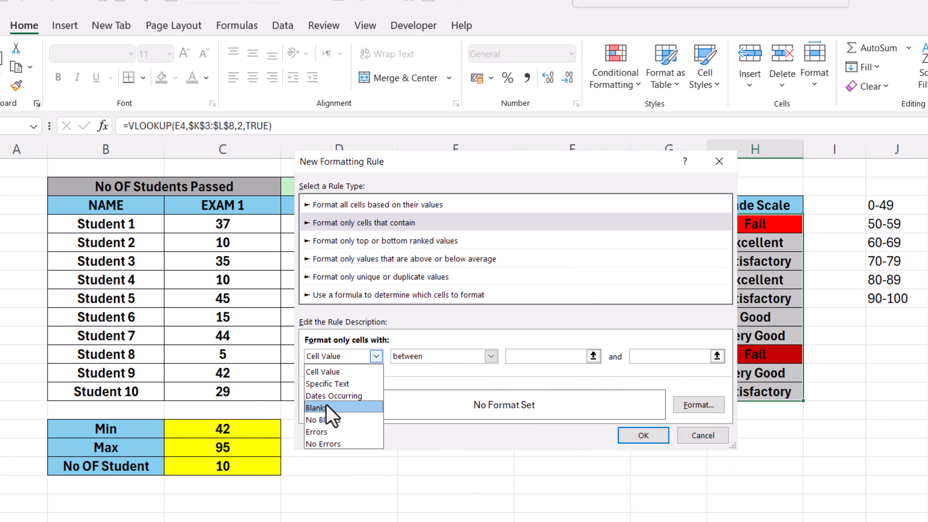
{"action": "left_click", "coordinate": [327, 384]}
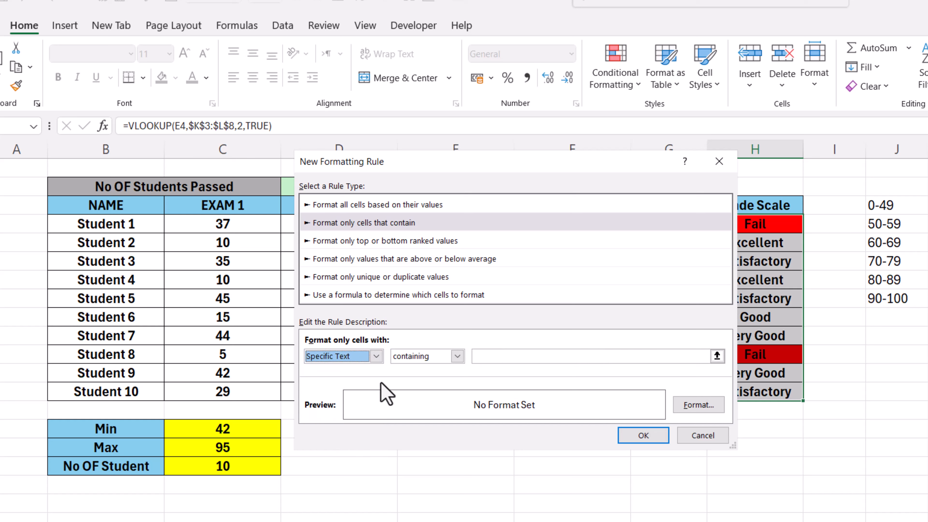
{"action": "left_click", "coordinate": [497, 355]}
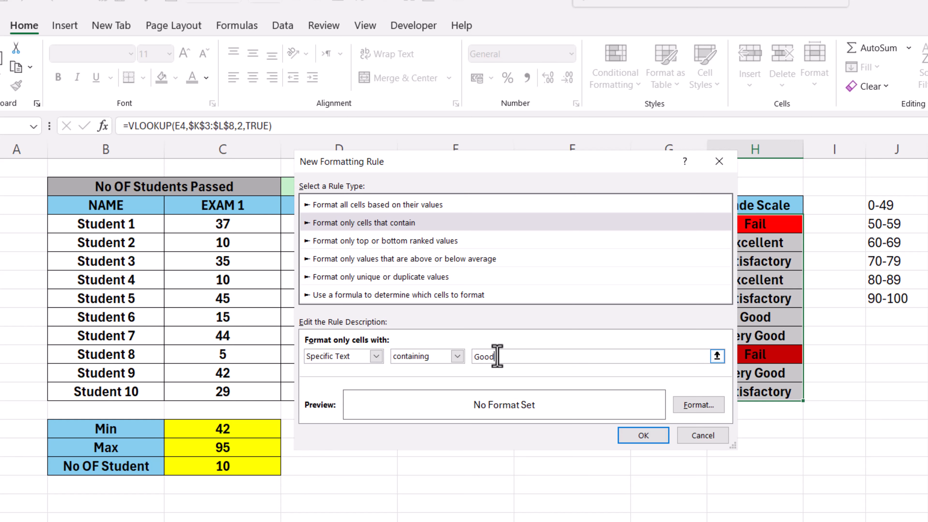
- Give the "Good" rule the palest mint-green theme fill and add it to the rules list
{"action": "left_click", "coordinate": [698, 405]}
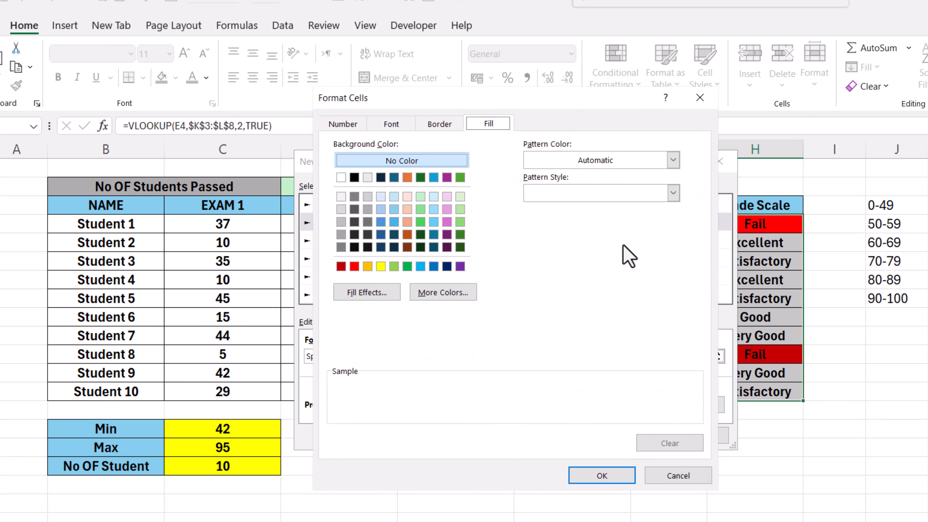
{"action": "left_click", "coordinate": [420, 197]}
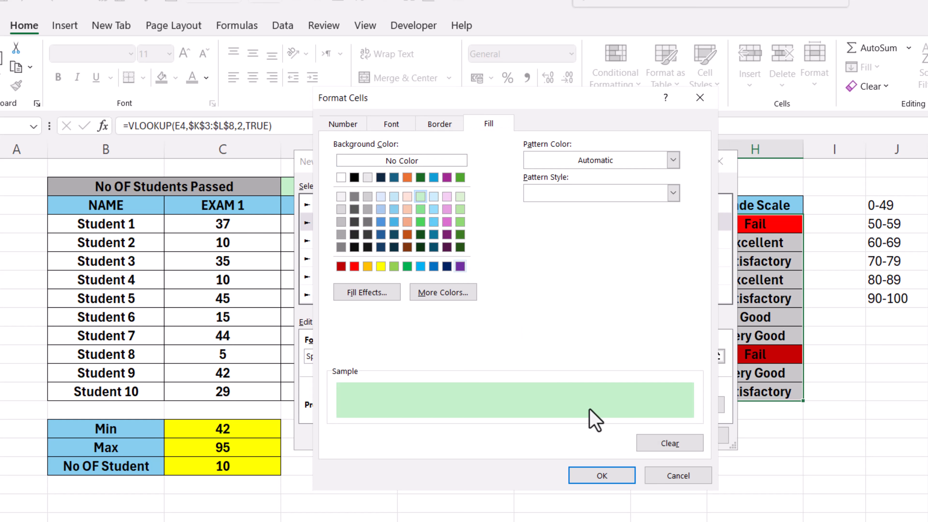
{"action": "left_click", "coordinate": [600, 476]}
{"action": "left_click", "coordinate": [647, 438]}
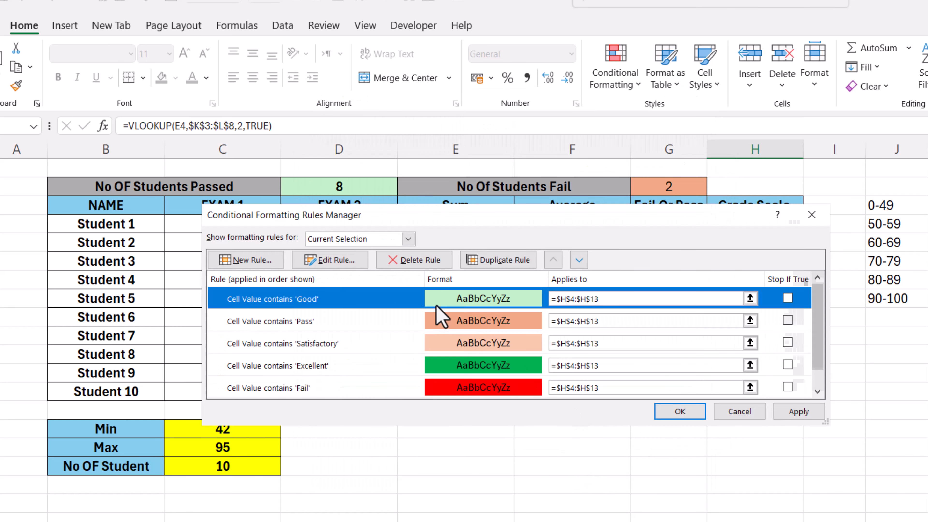
- Start another rule that formats only cells with specific text containing "Very Good"
{"action": "left_click", "coordinate": [250, 264]}
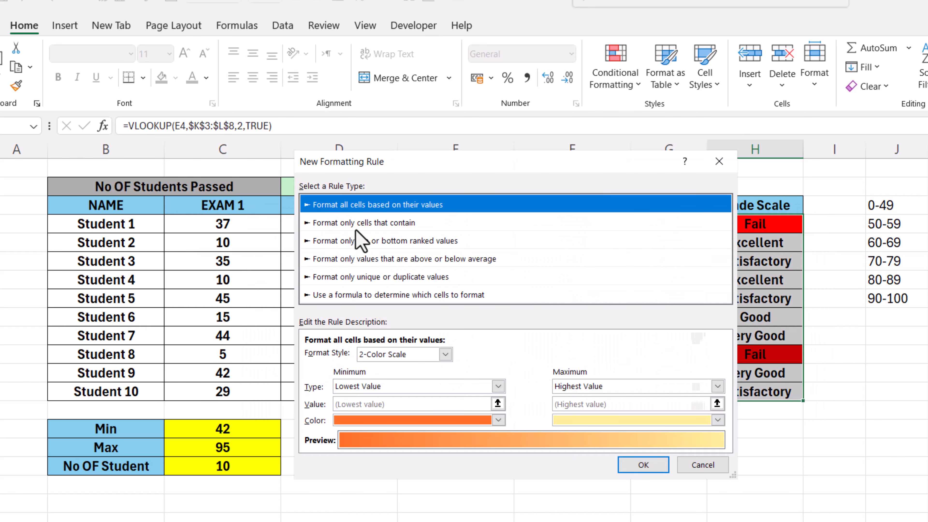
{"action": "left_click", "coordinate": [354, 224]}
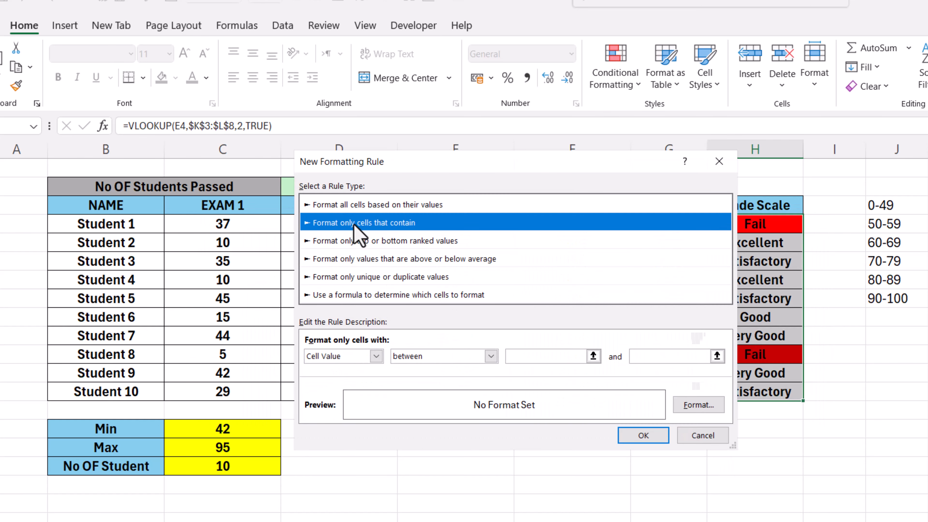
{"action": "left_click", "coordinate": [376, 356]}
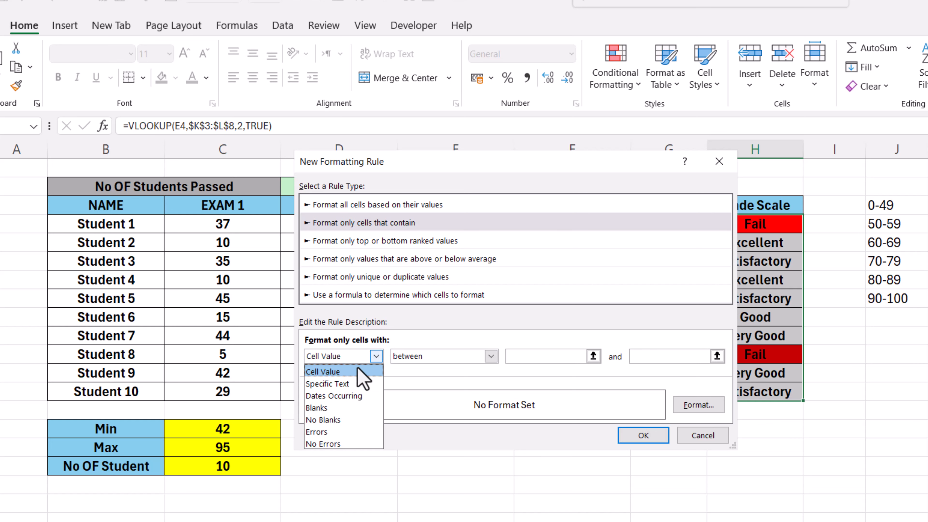
{"action": "left_click", "coordinate": [337, 384]}
{"action": "left_click", "coordinate": [502, 356]}
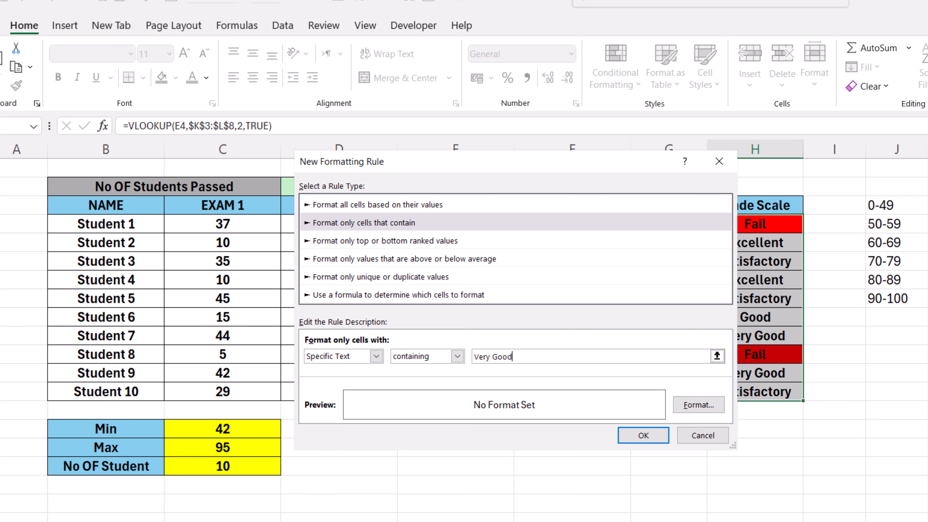
- Give the "Very Good" rule a medium light-green theme fill, add it to the list and apply all rules to H4:H13
{"action": "left_click", "coordinate": [699, 406]}
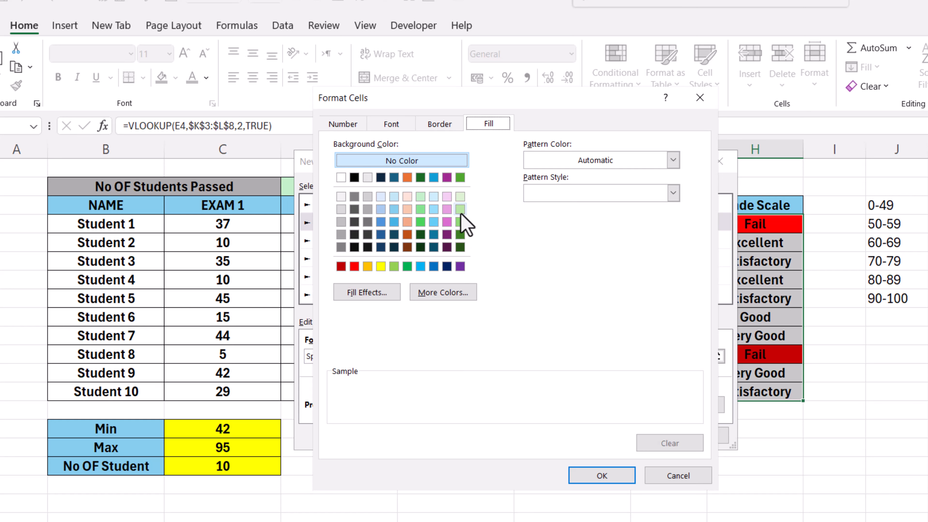
{"action": "left_click", "coordinate": [460, 222]}
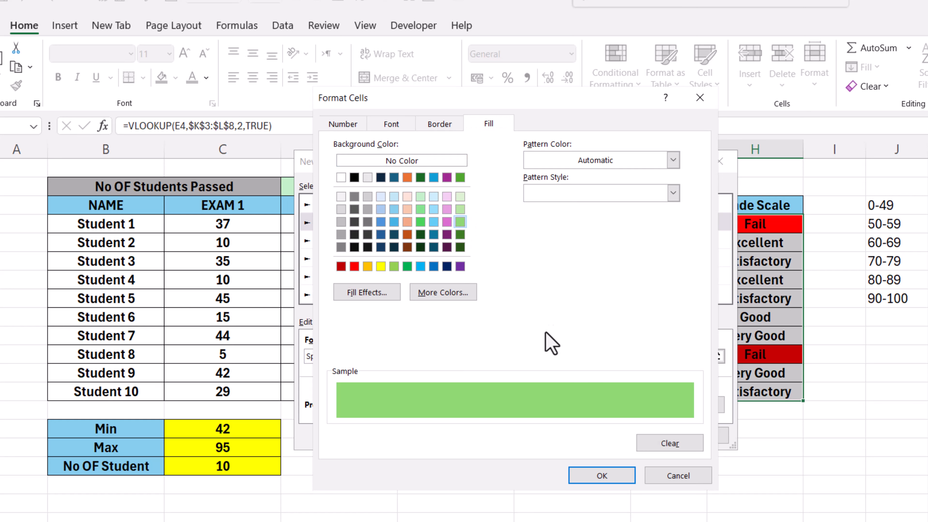
{"action": "left_click", "coordinate": [599, 475]}
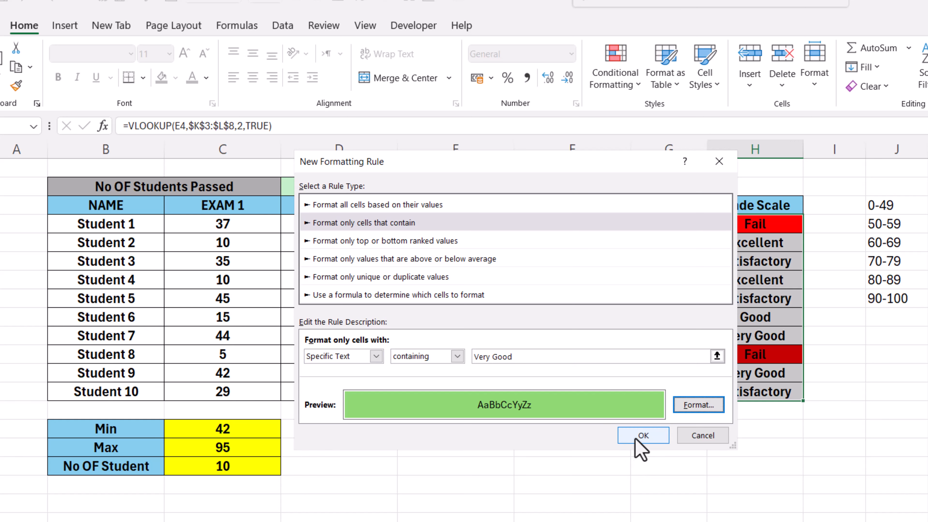
{"action": "left_click", "coordinate": [643, 435]}
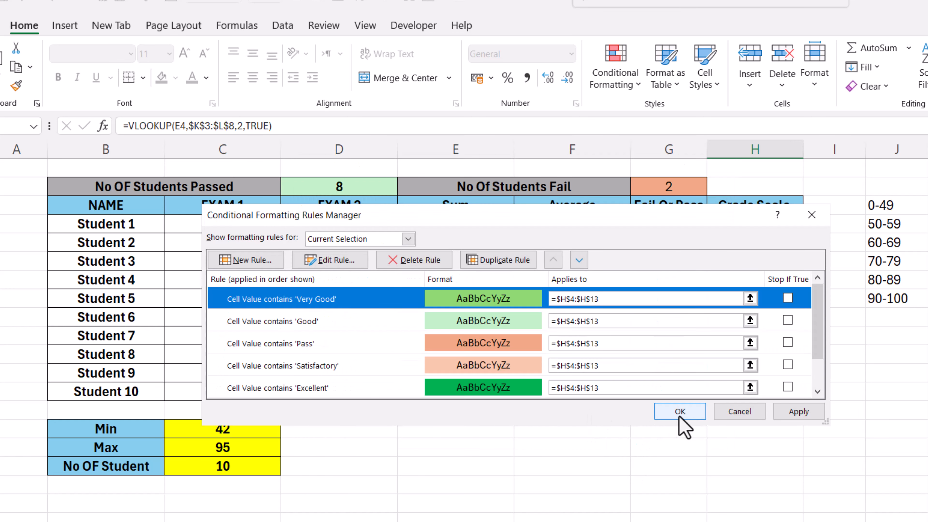
{"action": "left_click", "coordinate": [798, 410]}
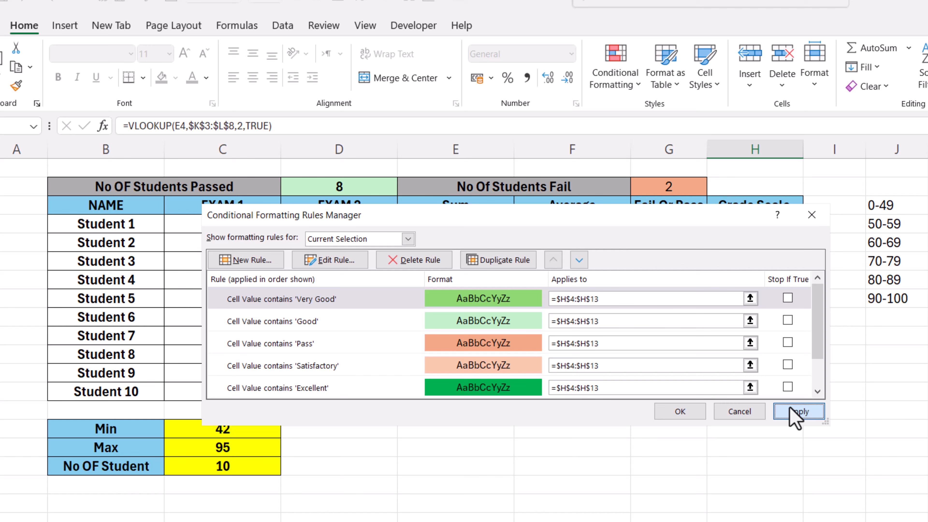
- Accept the Grade Scale conditional formatting rules and close the rules manager
{"action": "left_click", "coordinate": [681, 412]}
{"action": "left_click", "coordinate": [678, 446]}
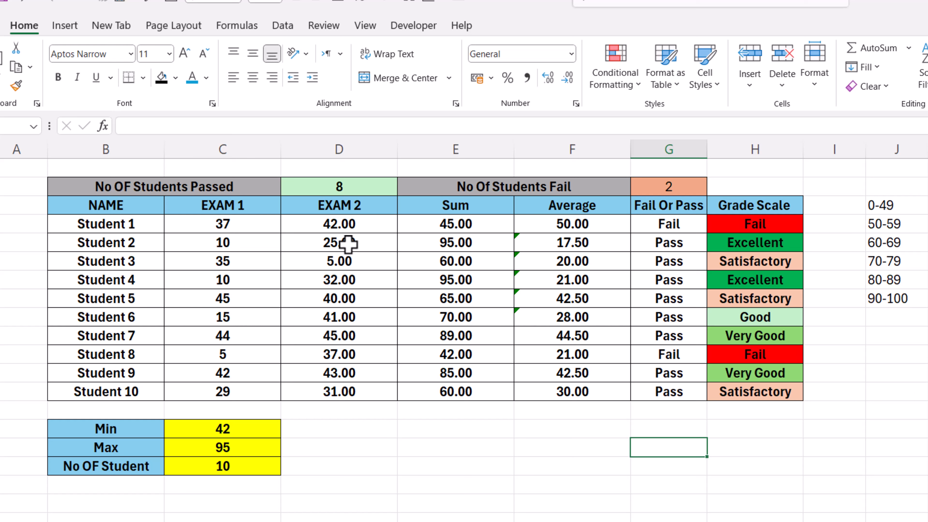
- Test the grade colours by setting the Sum to 75 for Student 3 and to 90 for Student 6
{"action": "left_click", "coordinate": [450, 266]}
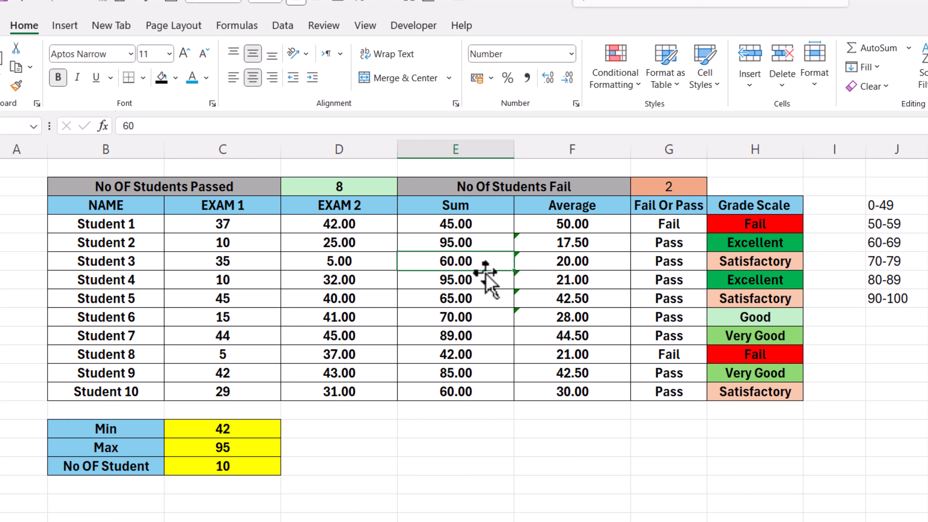
{"action": "type", "text": "75"}
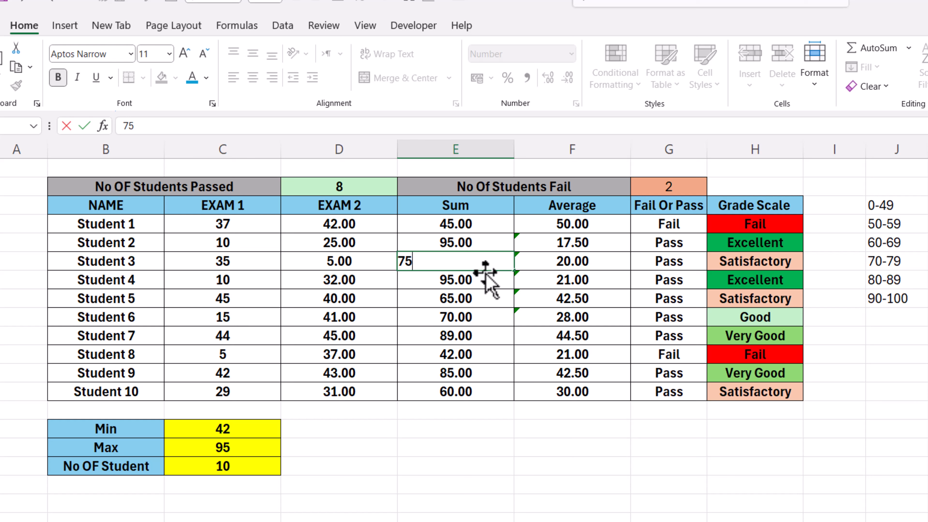
{"action": "key", "text": "Return"}
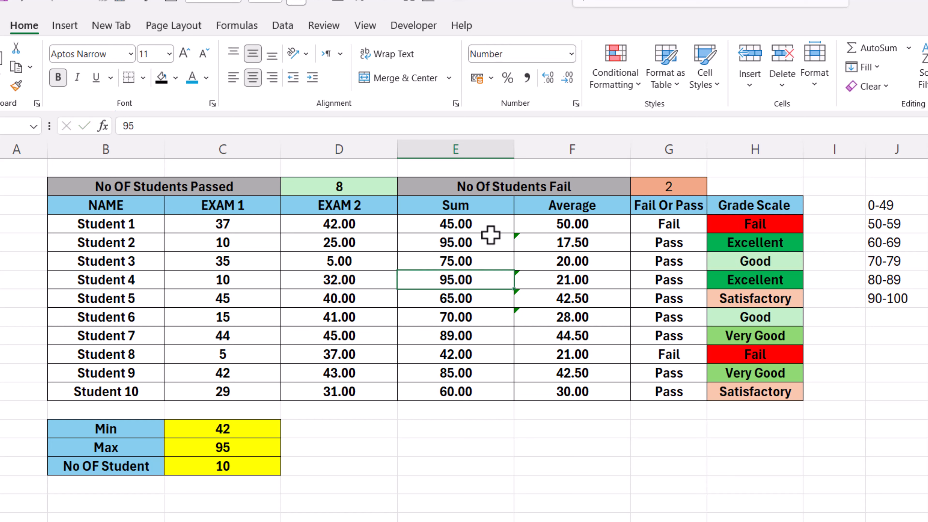
{"action": "left_click", "coordinate": [453, 315]}
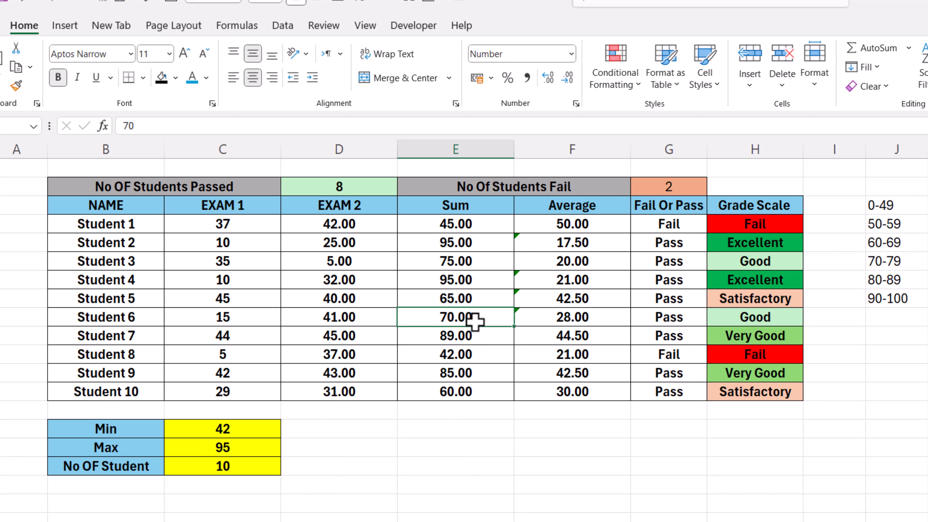
{"action": "type", "text": "90"}
{"action": "key", "text": "Return"}
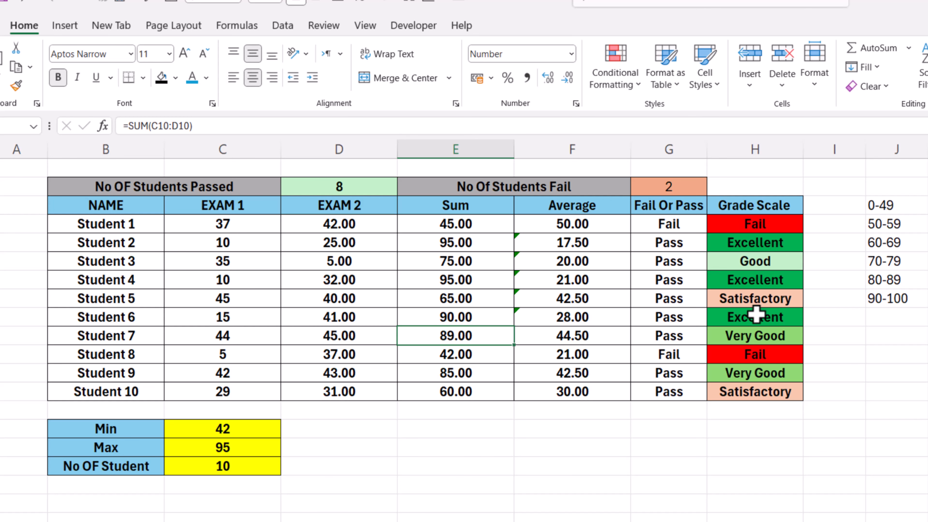
- Start a new conditional formatting rule on H4:H13 that formats only cells whose value is equal to "Good"
{"action": "left_click_drag", "start_coordinate": [742, 226], "coordinate": [745, 391]}
{"action": "left_click", "coordinate": [638, 83]}
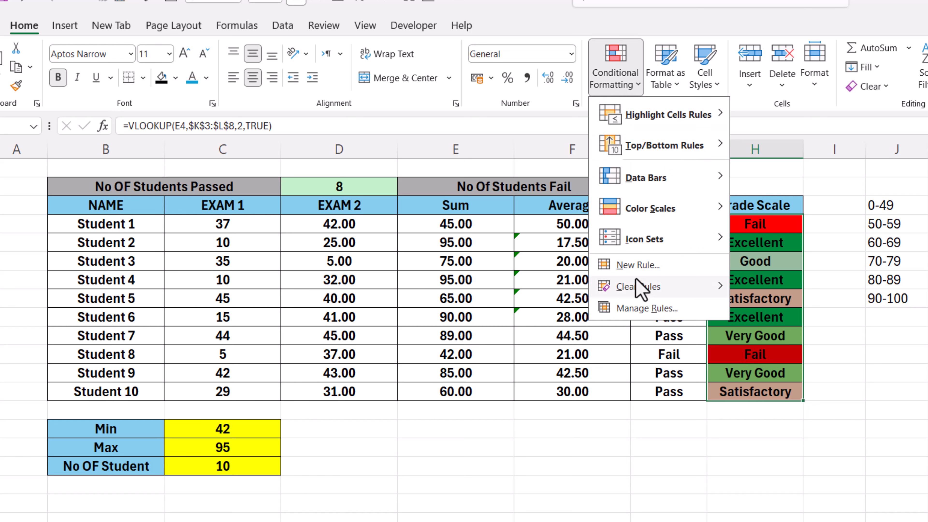
{"action": "left_click", "coordinate": [632, 266]}
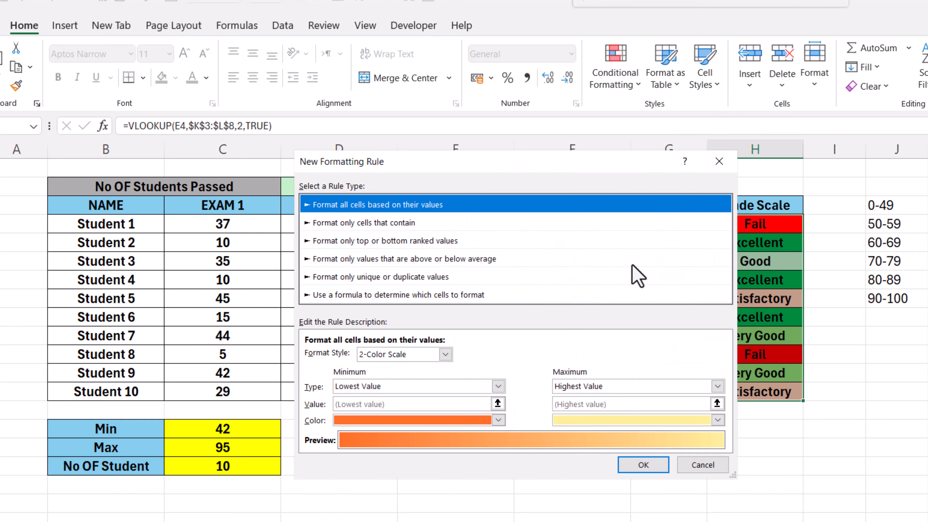
{"action": "left_click", "coordinate": [353, 225]}
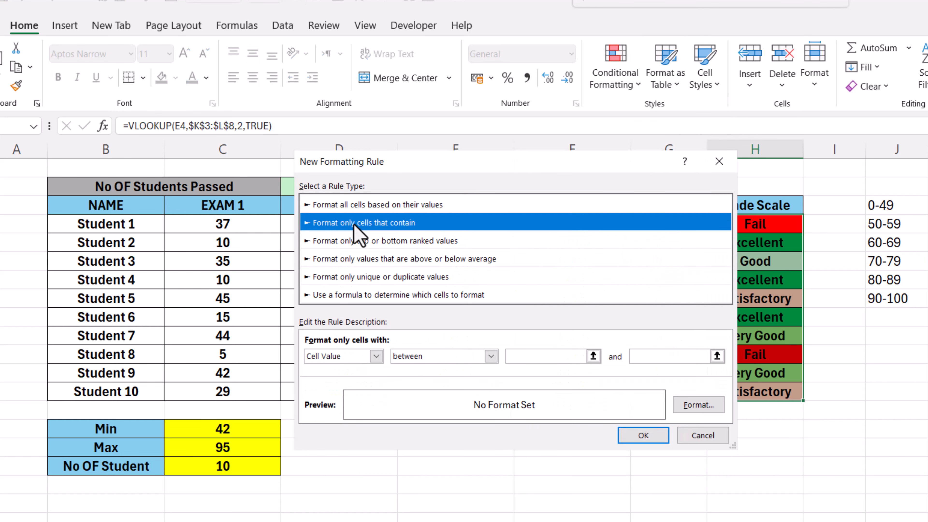
{"action": "double_click", "coordinate": [376, 355]}
{"action": "left_click", "coordinate": [491, 356]}
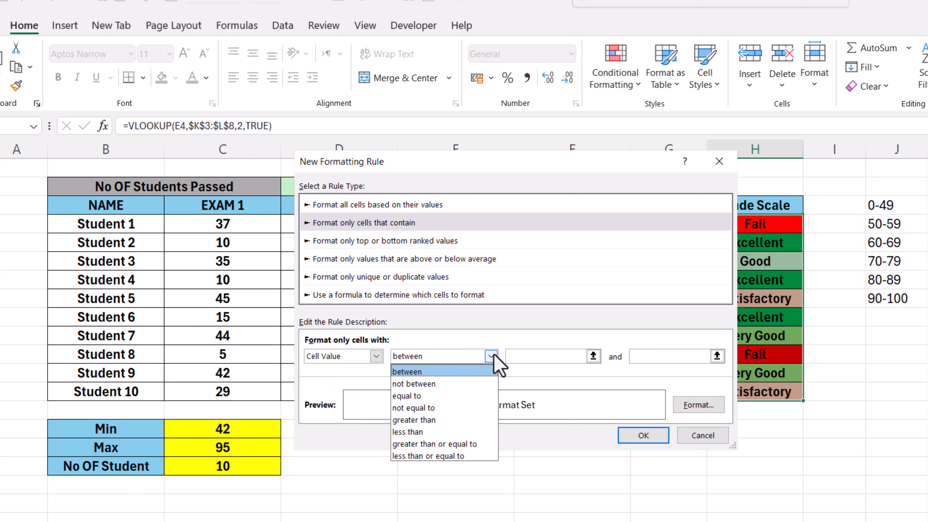
{"action": "left_click", "coordinate": [420, 395]}
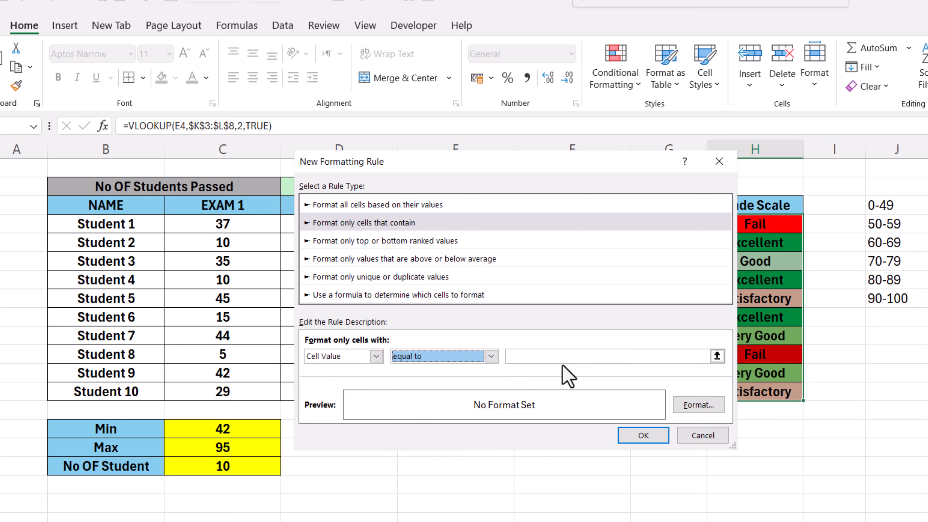
{"action": "left_click", "coordinate": [552, 354]}
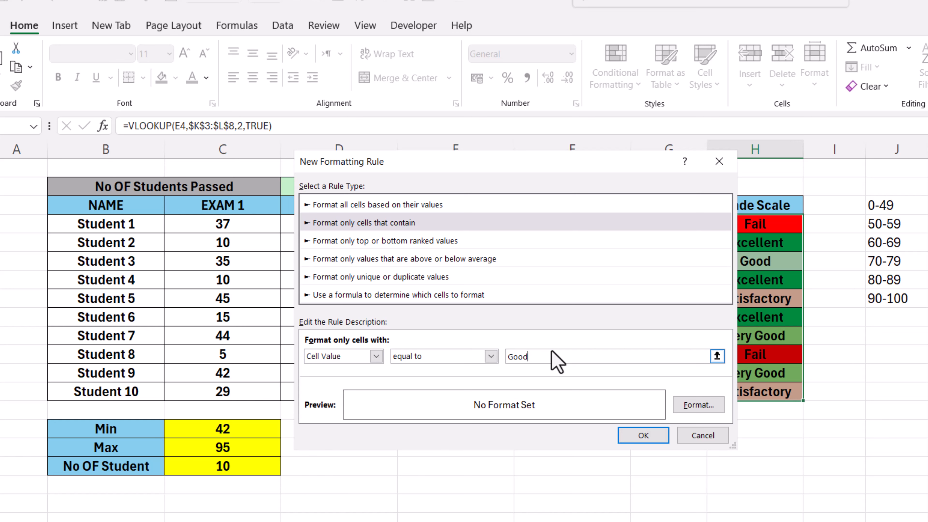
- Give the equal-to-"Good" rule the palest yellowish-green theme fill and create the rule
{"action": "left_click", "coordinate": [699, 406]}
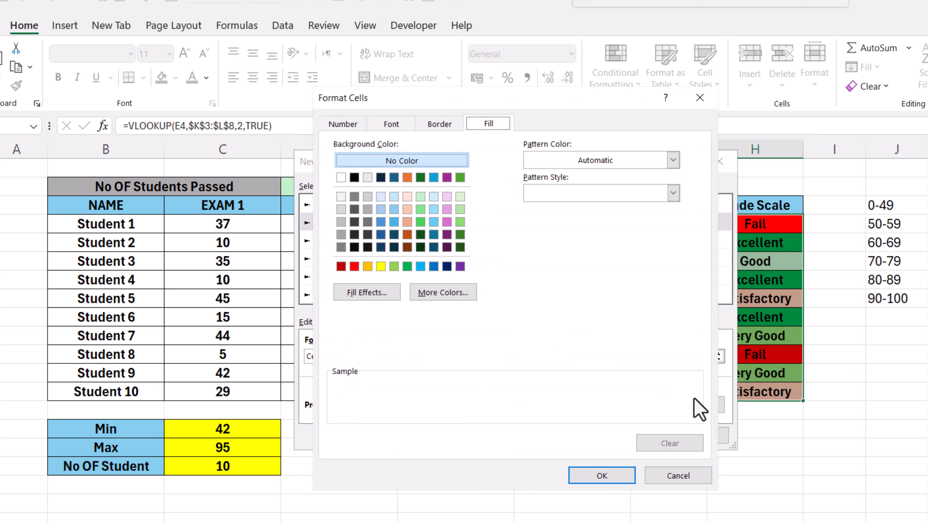
{"action": "left_click", "coordinate": [460, 197]}
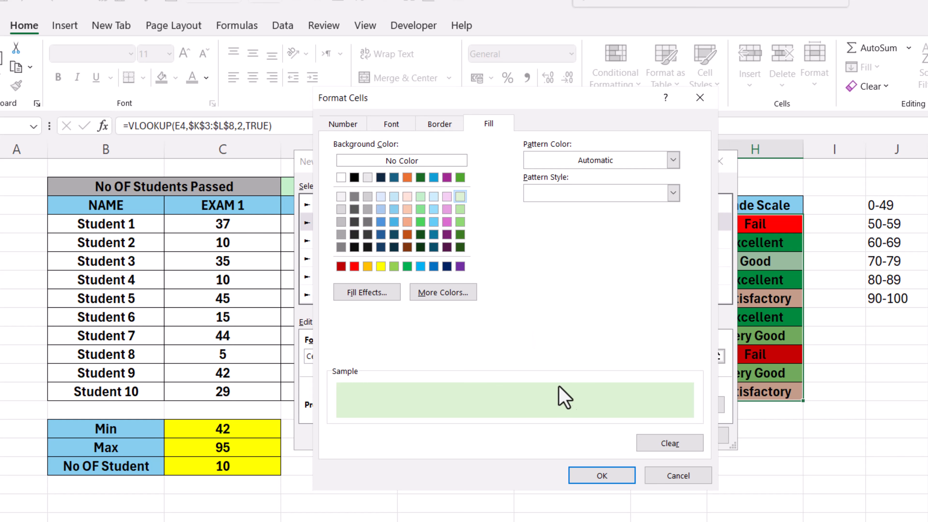
{"action": "left_click", "coordinate": [591, 474]}
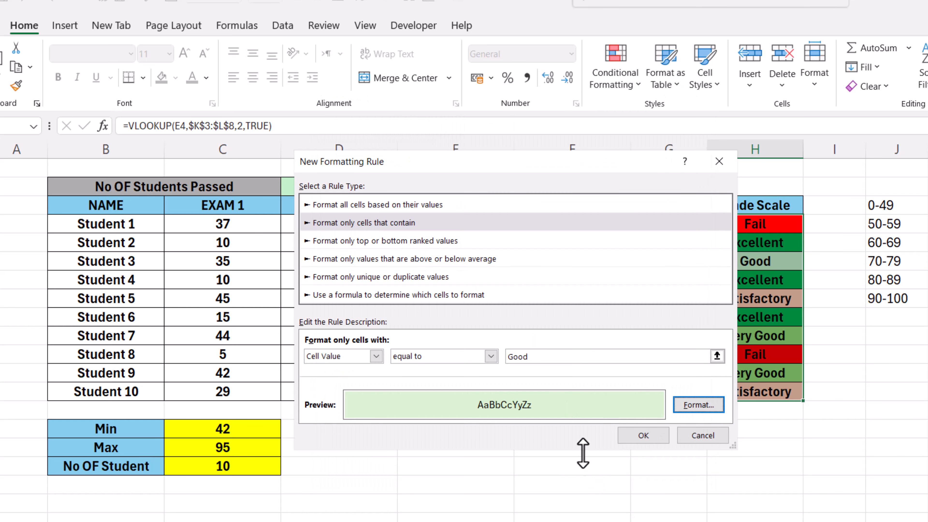
{"action": "left_click", "coordinate": [640, 437]}
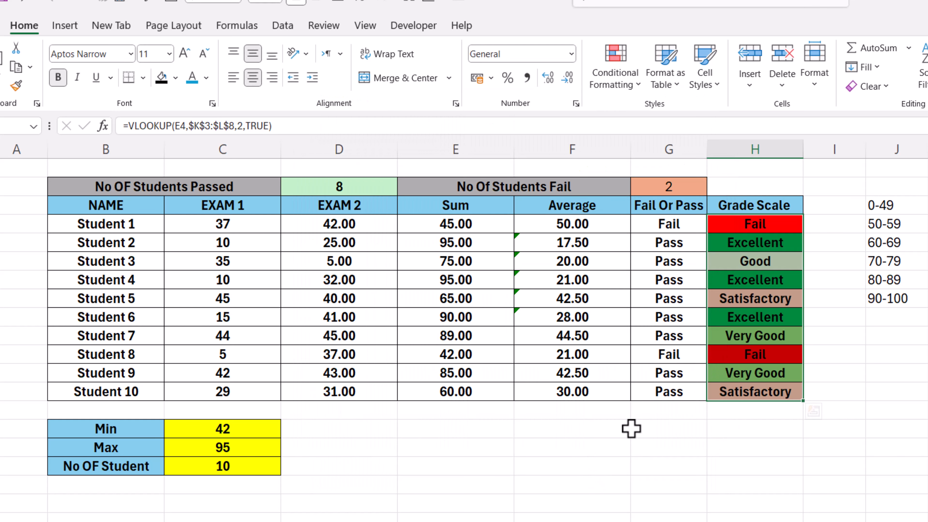
- Delete the older "Cell Value contains 'Good'" rule from H4:H13 and apply the remaining rules
{"action": "left_click", "coordinate": [643, 95]}
{"action": "left_click", "coordinate": [645, 309]}
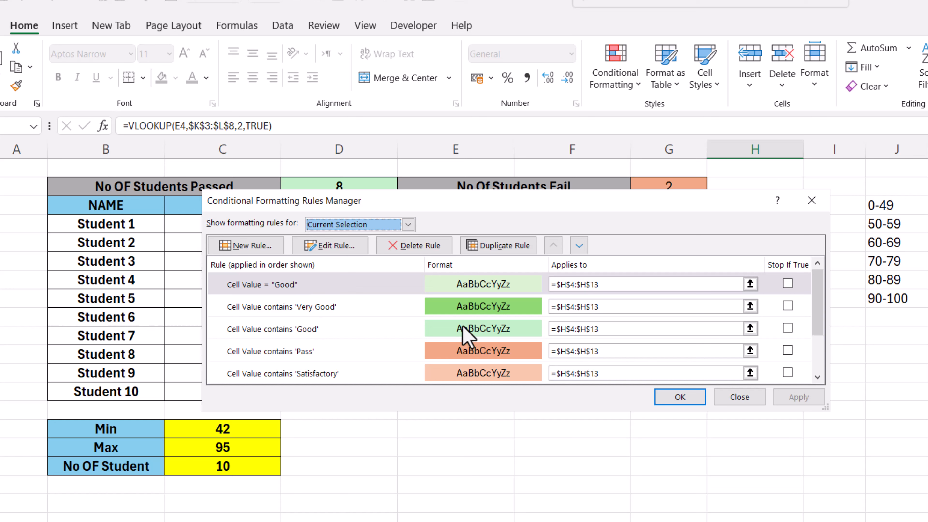
{"action": "left_click", "coordinate": [261, 331]}
{"action": "left_click", "coordinate": [393, 252]}
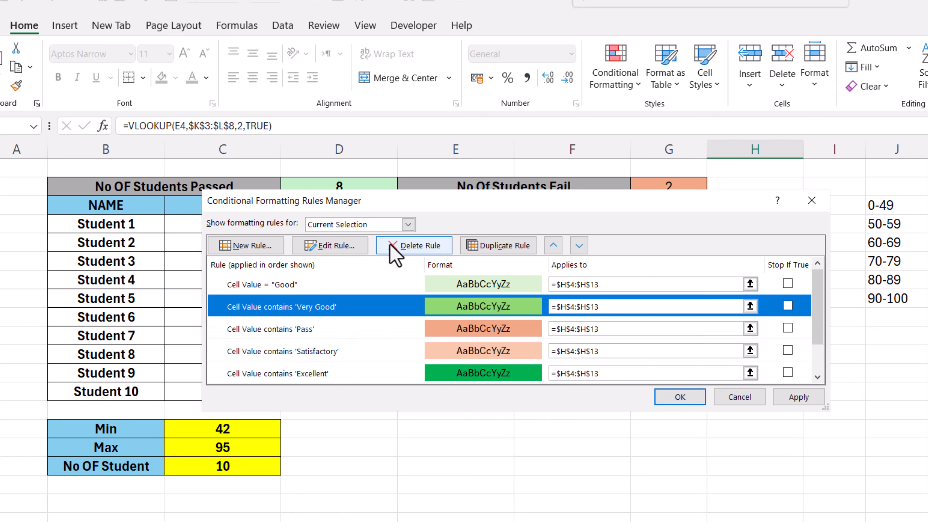
{"action": "left_click", "coordinate": [797, 397]}
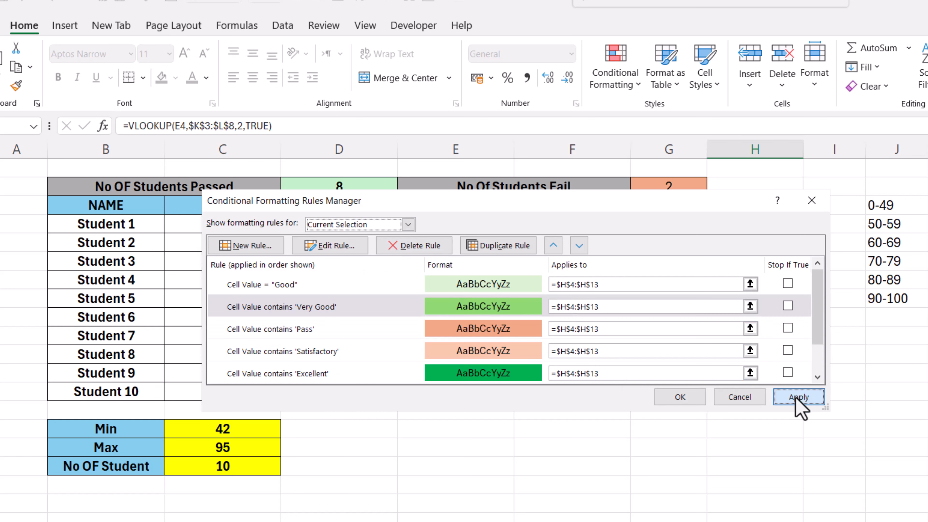
{"action": "left_click", "coordinate": [680, 397]}
{"action": "left_click", "coordinate": [887, 390]}
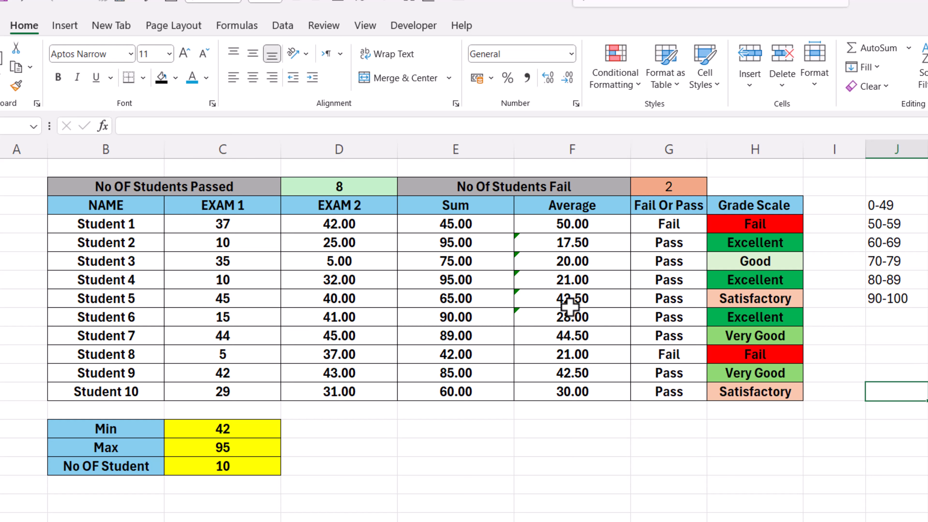
- Set the Sum values of Students 1, 2 and 3 to 100, 80 and 70
{"action": "left_click", "coordinate": [464, 222]}
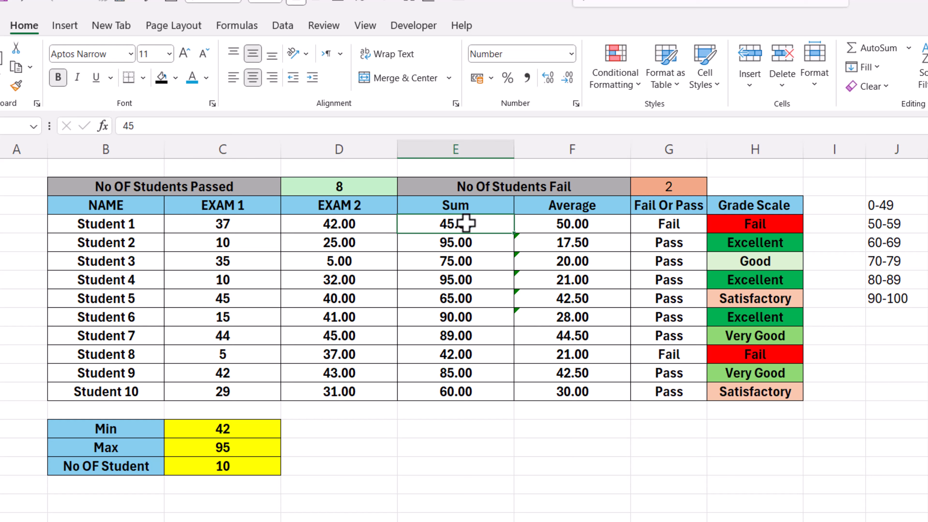
{"action": "type", "text": "1"}
{"action": "key", "text": "Return"}
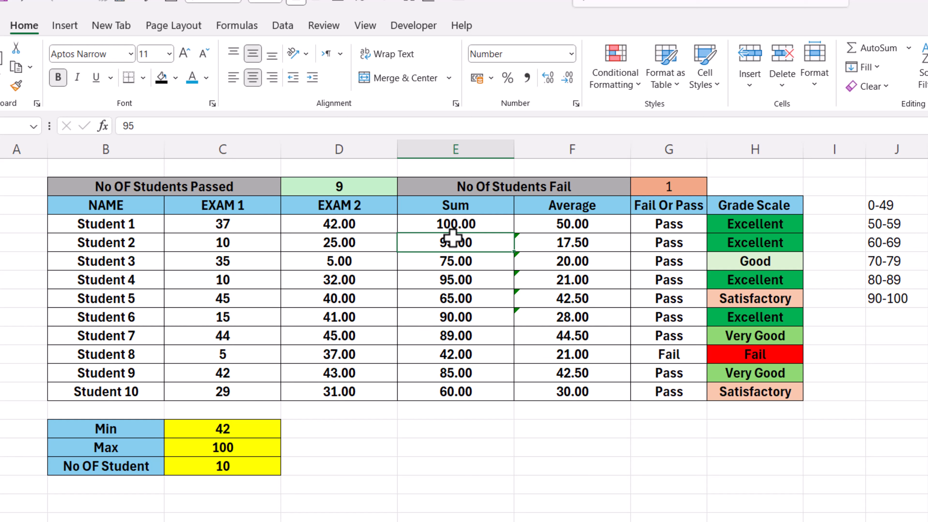
{"action": "type", "text": "80"}
{"action": "key", "text": "Return"}
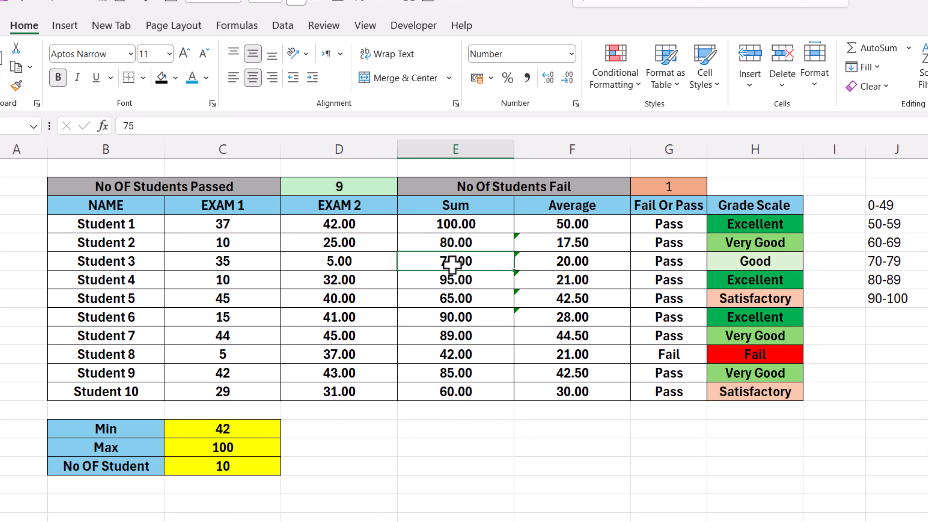
{"action": "type", "text": "70"}
{"action": "key", "text": "Return"}
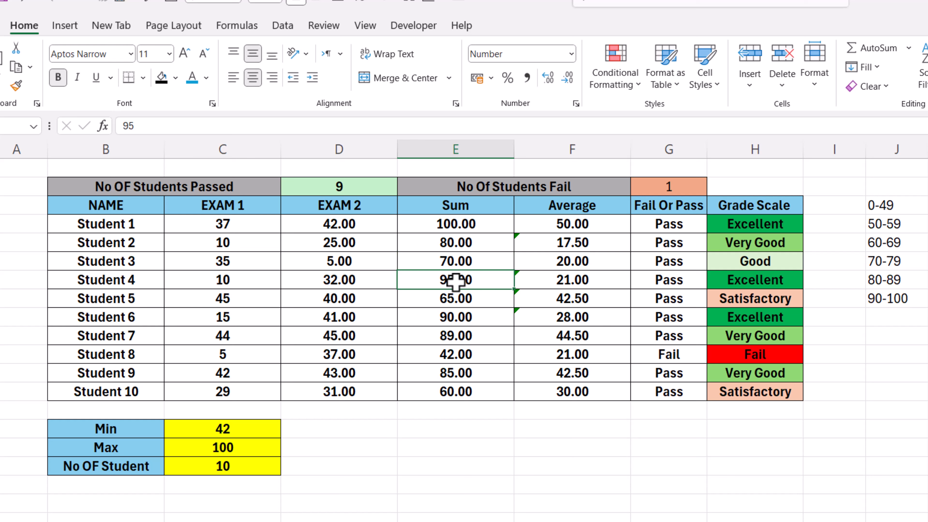
- Set the Sum values of Students 4, 5 and 6 to 60, 50 and 40
{"action": "type", "text": "60"}
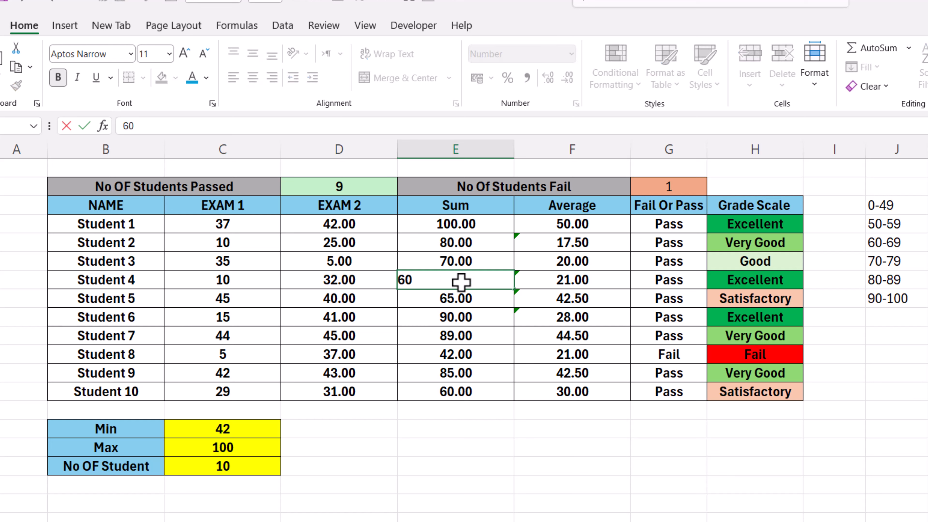
{"action": "key", "text": "Return"}
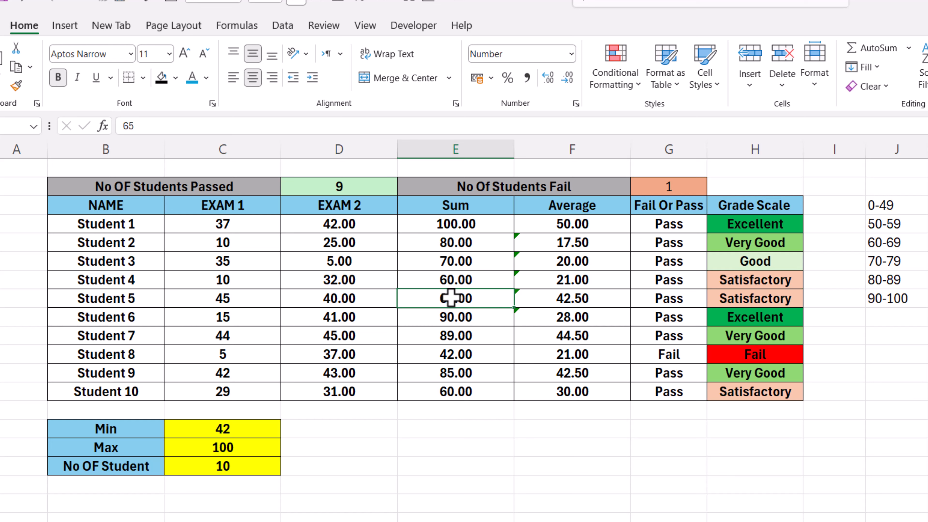
{"action": "type", "text": "50"}
{"action": "key", "text": "Return"}
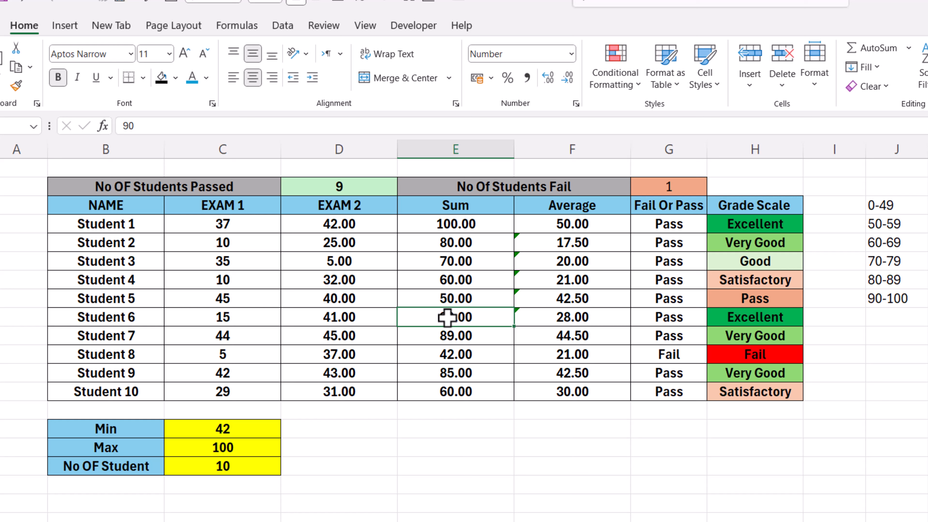
{"action": "type", "text": "40"}
{"action": "key", "text": "Return"}
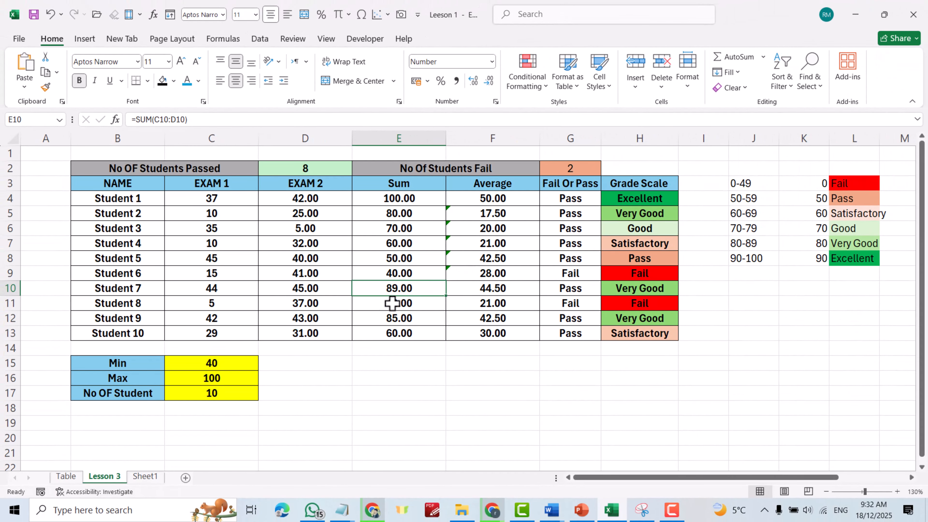
- On Sheet1, merge and center the range J6:N11
{"action": "left_click", "coordinate": [146, 477]}
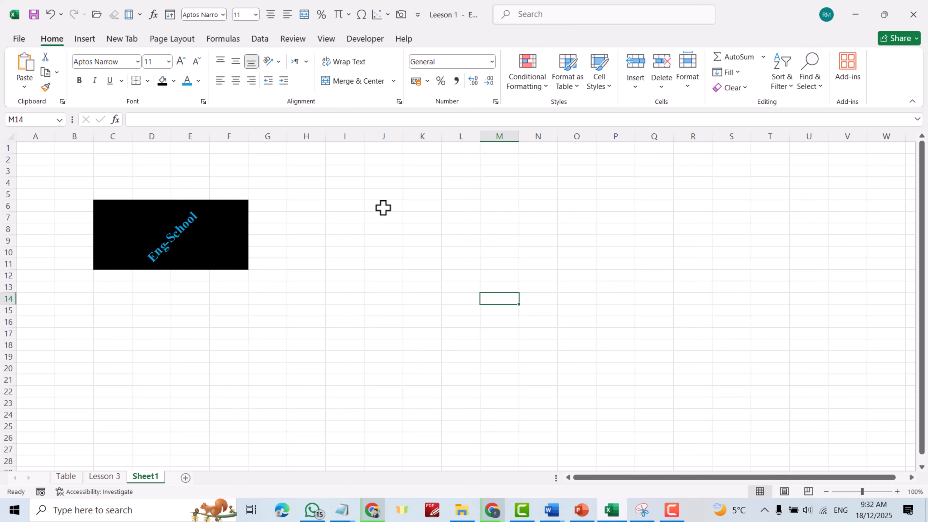
{"action": "left_click_drag", "start_coordinate": [383, 207], "coordinate": [540, 261]}
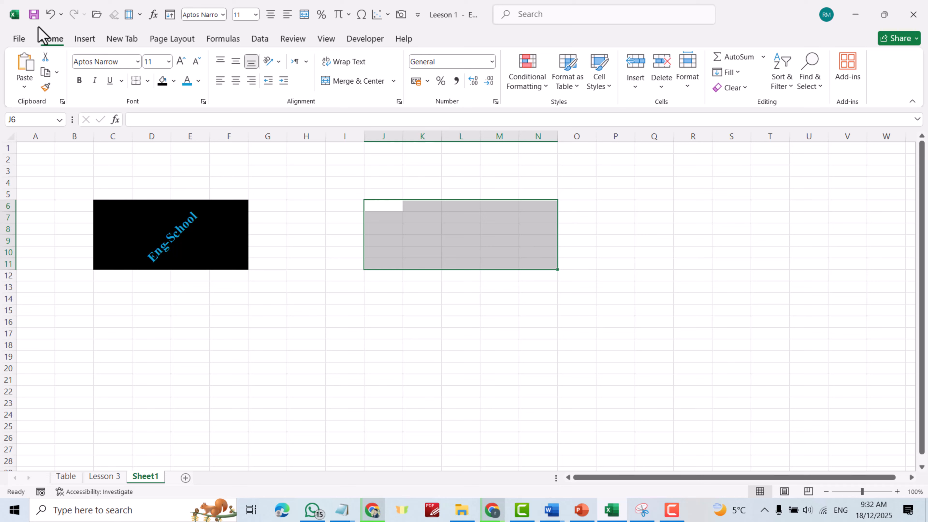
{"action": "left_click", "coordinate": [357, 85]}
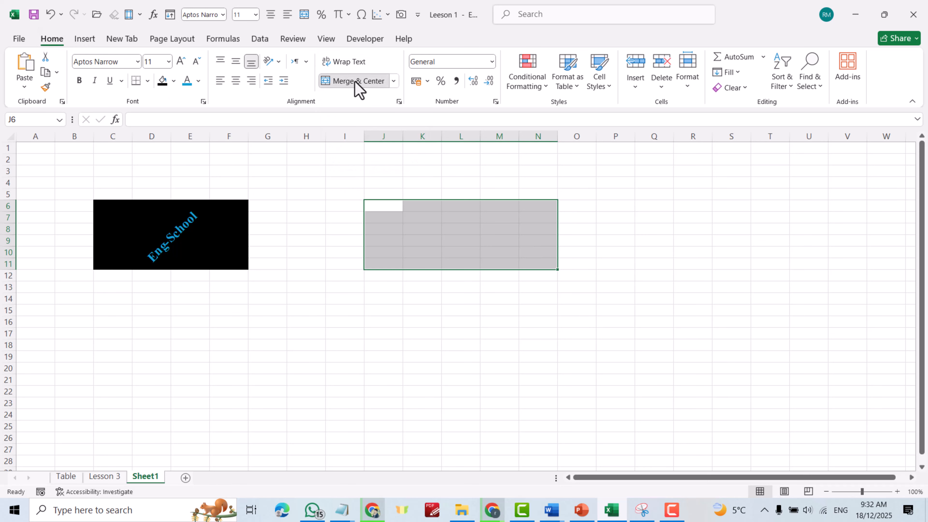
- Format the merged cell J6:N11 with vertical alignment Center and a text orientation of 45 degrees
{"action": "right_click", "coordinate": [430, 219]}
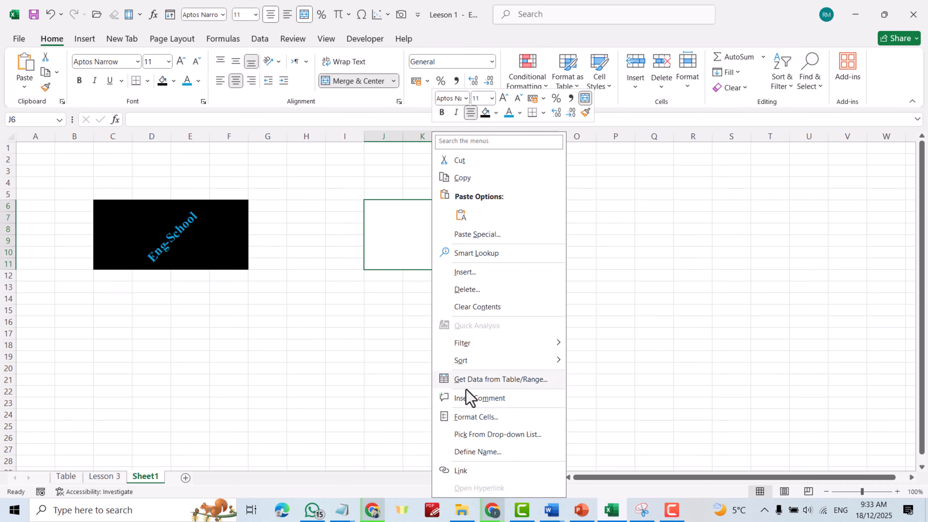
{"action": "left_click", "coordinate": [471, 417]}
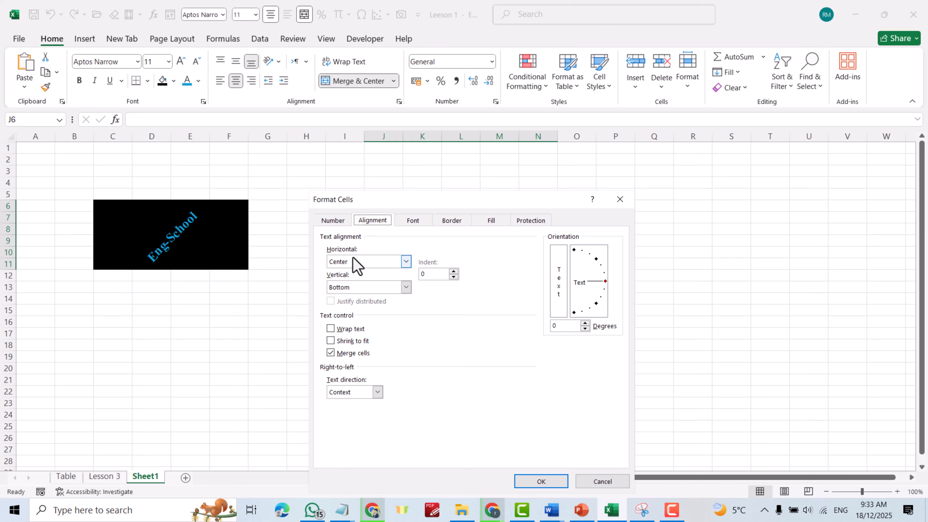
{"action": "left_click", "coordinate": [352, 286]}
{"action": "left_click", "coordinate": [344, 308]}
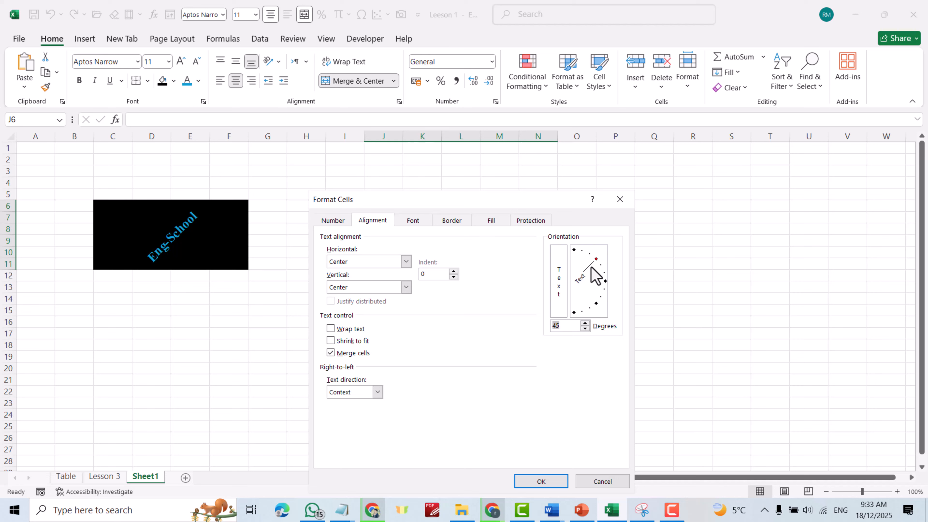
{"action": "left_click", "coordinate": [596, 302]}
{"action": "left_click", "coordinate": [596, 260]}
- Apply the alignment settings without changing the fill, and enter "Eng-school" in the merged cell J6:N11
{"action": "left_click", "coordinate": [491, 220]}
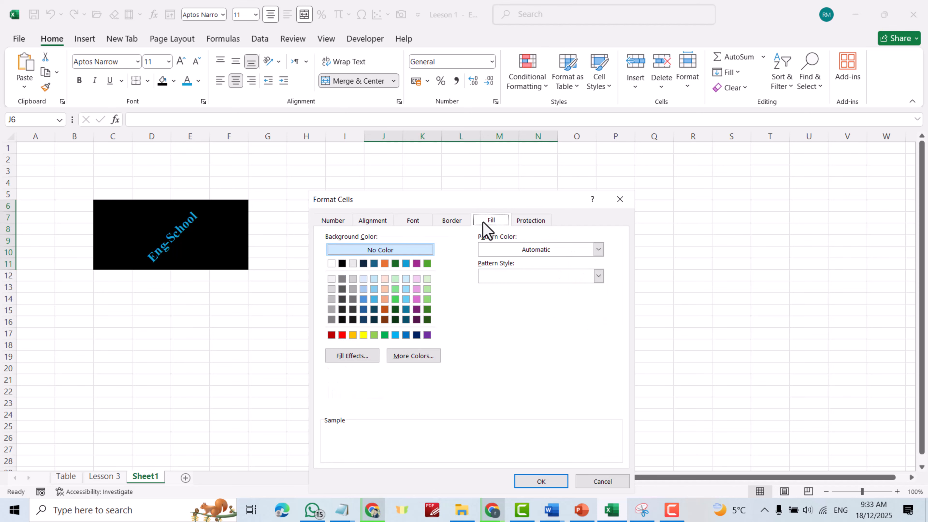
{"action": "left_click", "coordinate": [540, 481]}
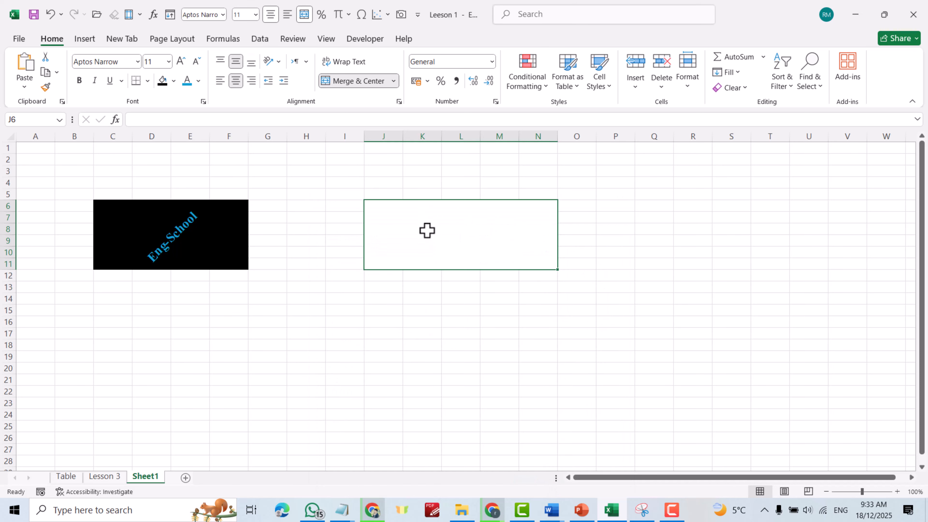
{"action": "type", "text": "Eng-"}
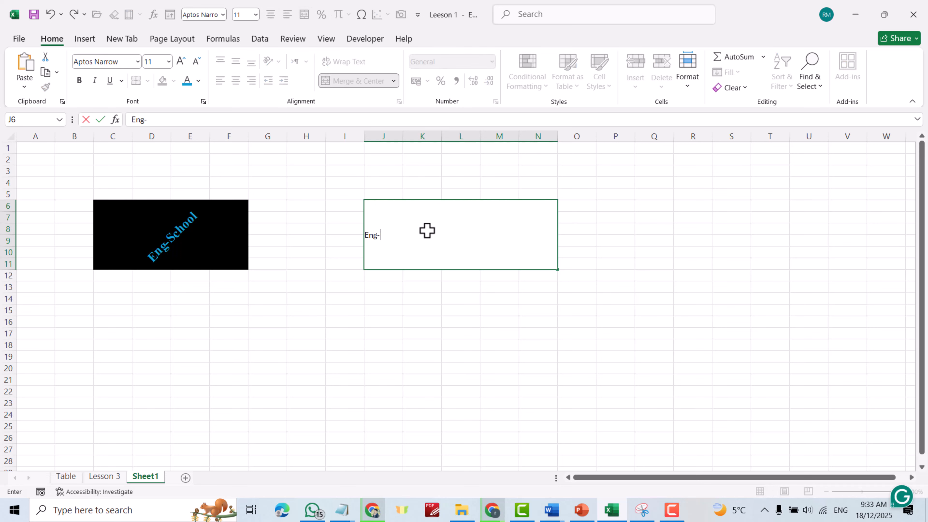
{"action": "type", "text": "school"}
{"action": "left_click", "coordinate": [524, 331]}
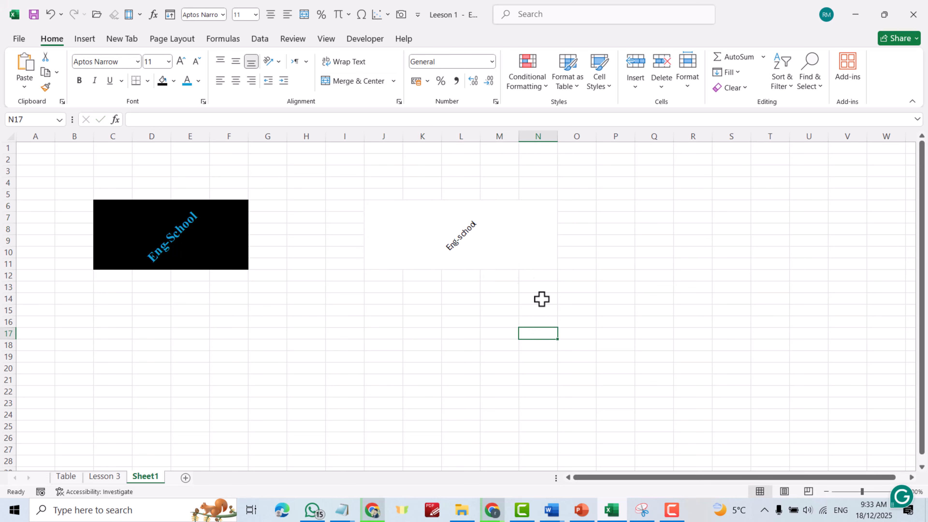
- Give the merged Eng-school cell J6:N11 a blue font color and a black fill
{"action": "left_click", "coordinate": [454, 242]}
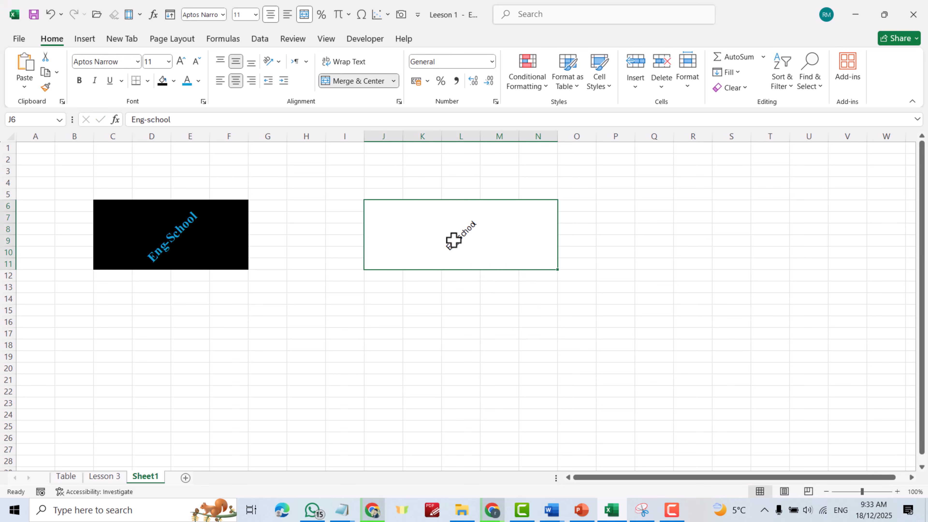
{"action": "left_click", "coordinate": [187, 81]}
{"action": "left_click", "coordinate": [163, 83]}
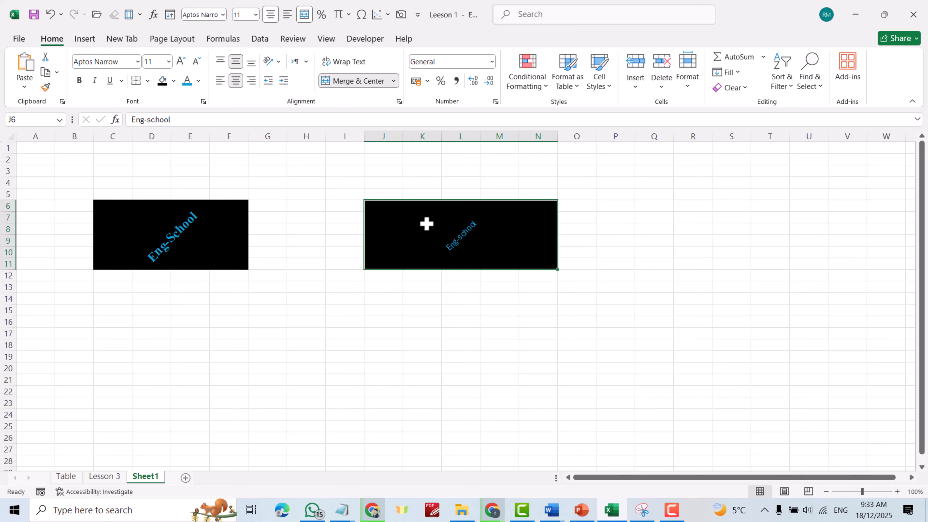
- Set the text in merged cell J6:N11 to font size 18 and bold
{"action": "left_click", "coordinate": [168, 62]}
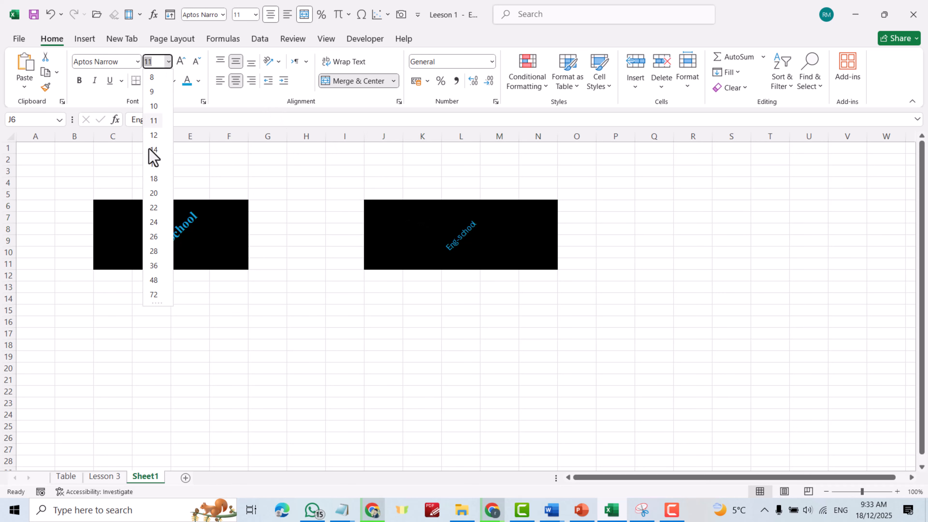
{"action": "left_click", "coordinate": [153, 179]}
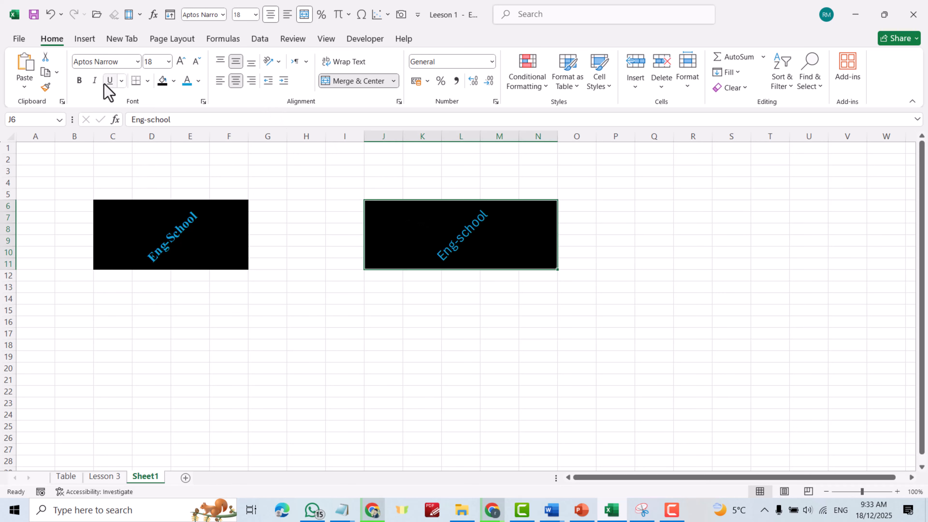
{"action": "left_click", "coordinate": [81, 81]}
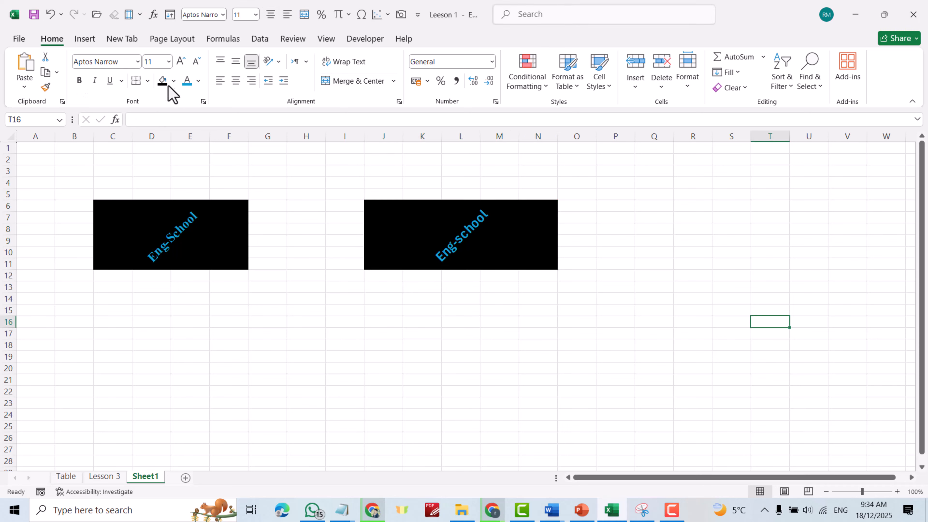
- Set the font of the empty cell T16 to Times New Roman
{"action": "left_click", "coordinate": [137, 60]}
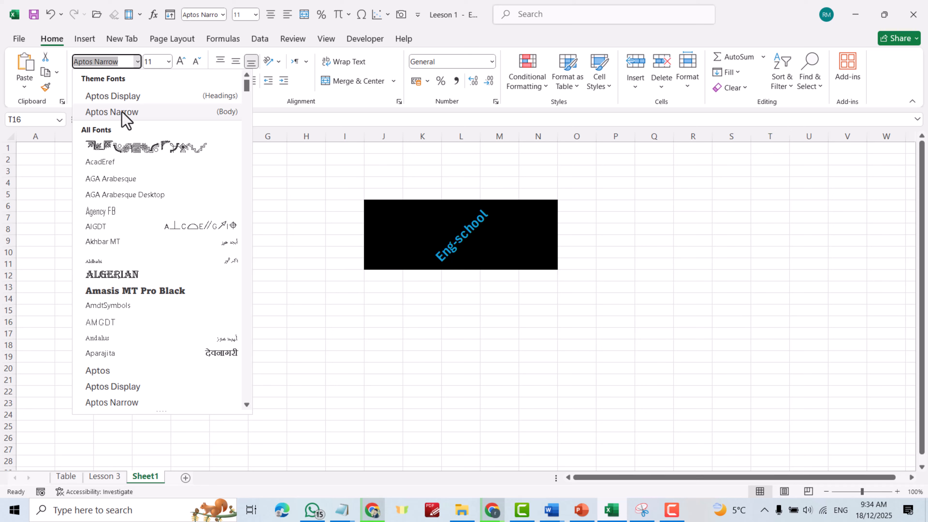
{"action": "type", "text": "Times New Roman"}
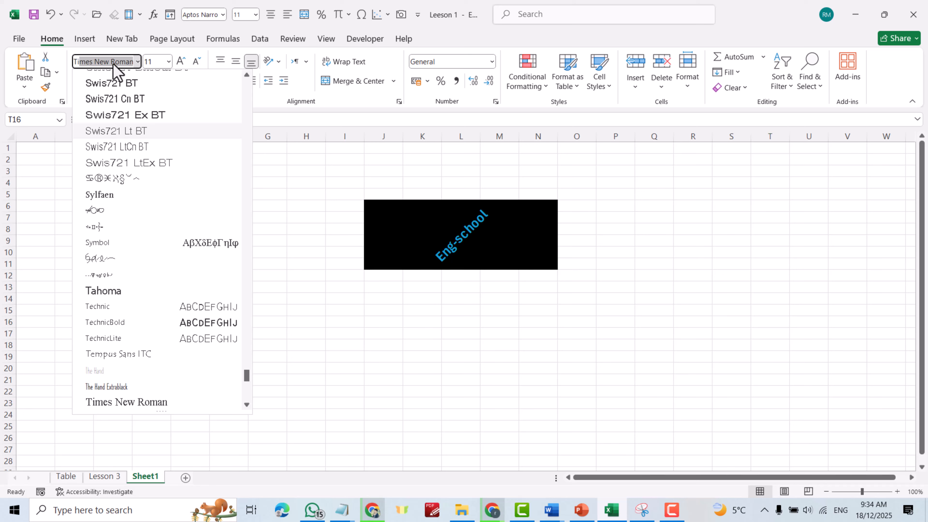
{"action": "key", "text": "Return"}
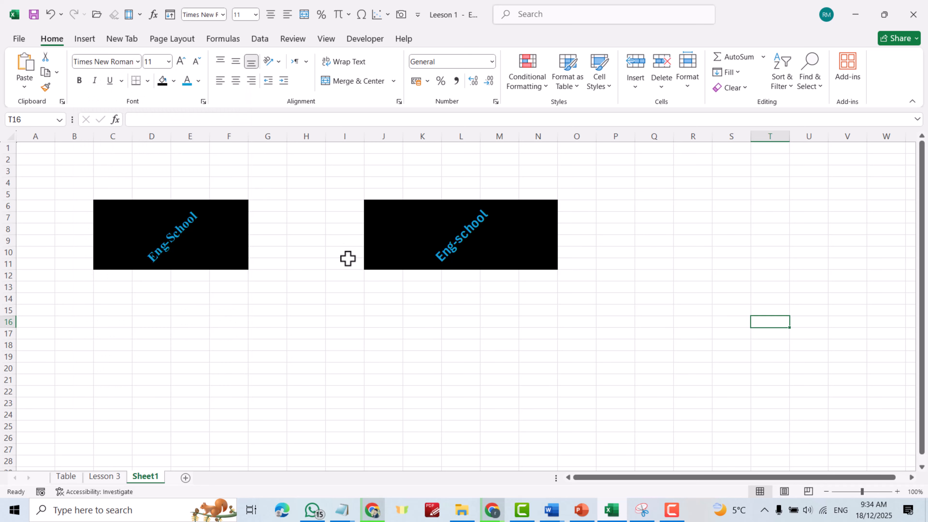
- Change the font of the merged Eng-school cell J6:N11 to Times New Roman
{"action": "left_click", "coordinate": [413, 224]}
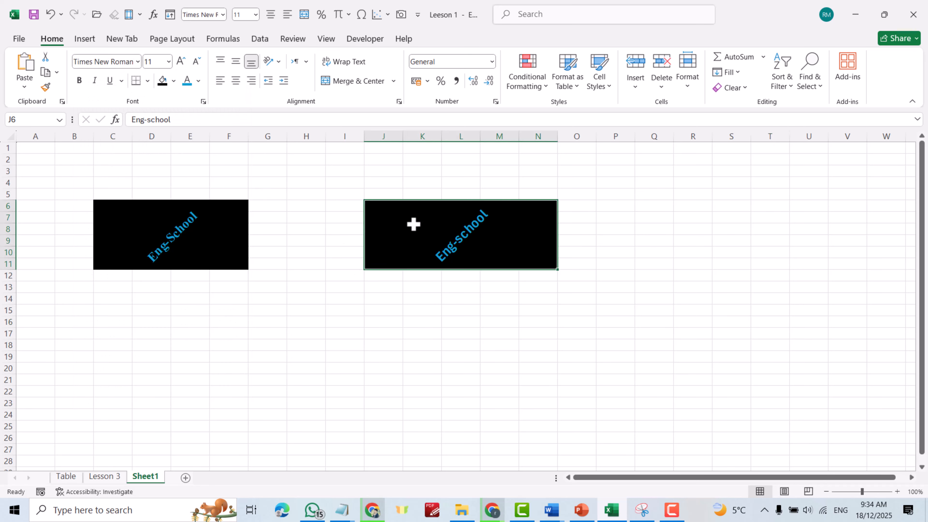
{"action": "left_click", "coordinate": [121, 61]}
{"action": "type", "text": "T"}
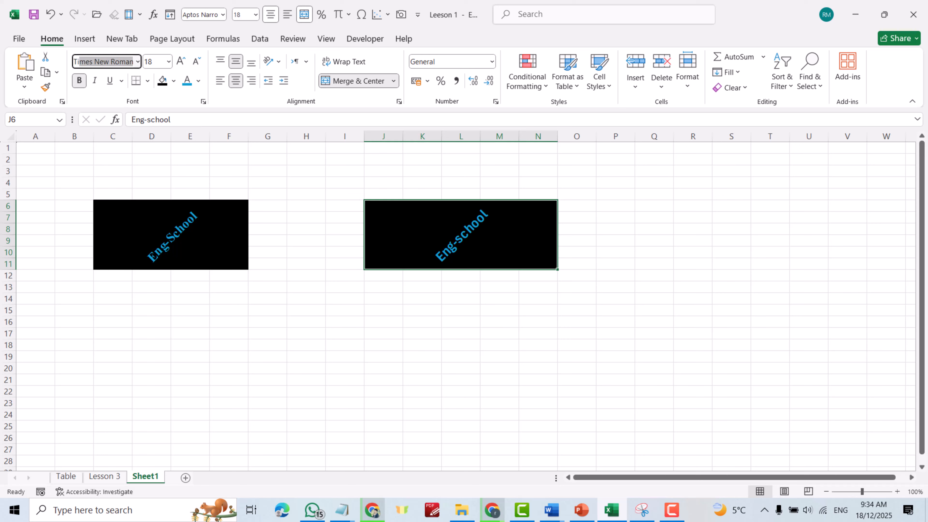
{"action": "type", "text": "im"}
{"action": "key", "text": "End"}
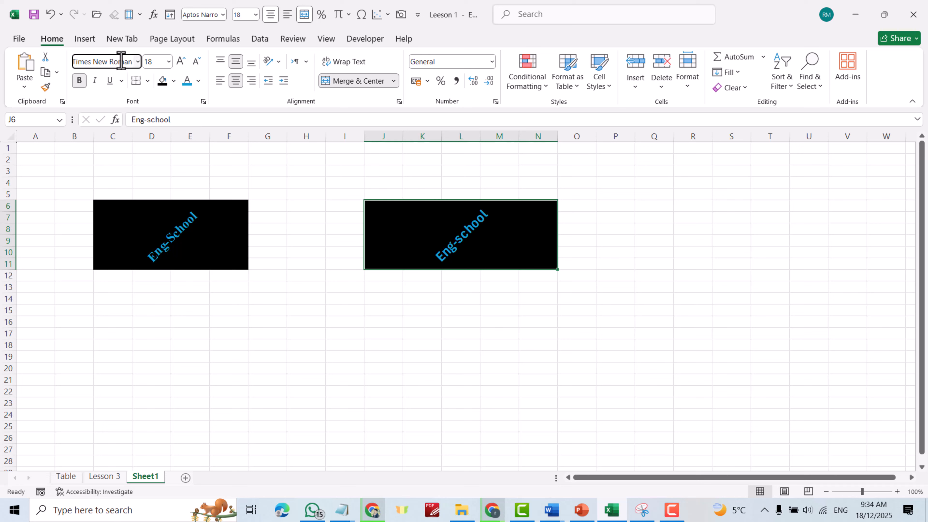
{"action": "key", "text": "Return"}
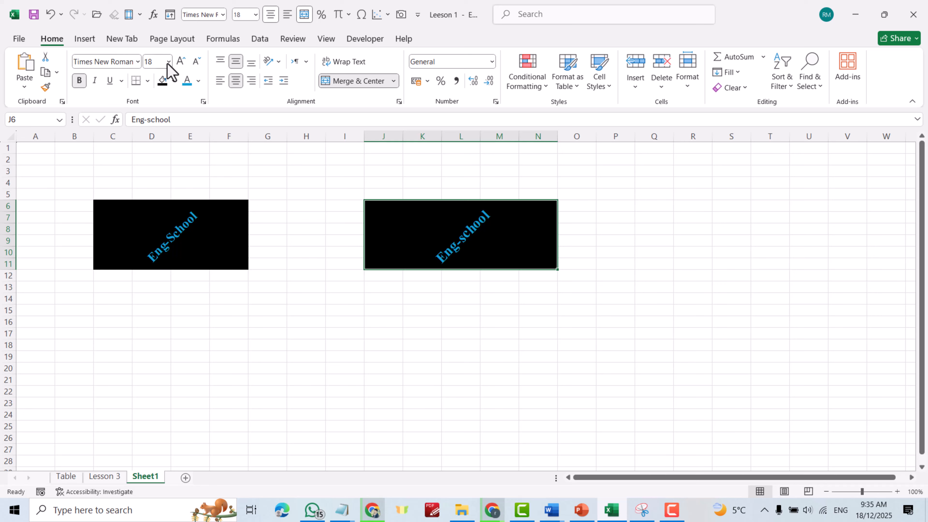
- Change the font color of the Eng-school text in J6:N11 to standard red and deselect the block
{"action": "left_click", "coordinate": [199, 81]}
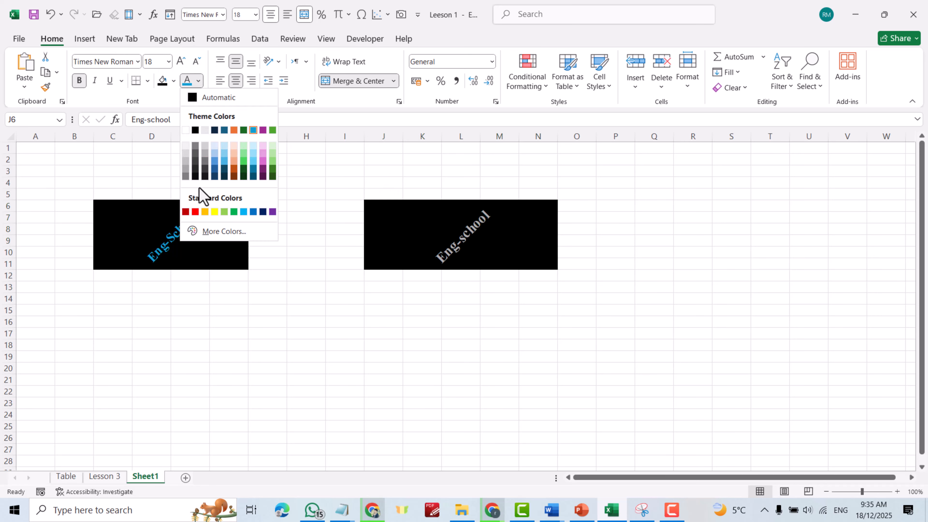
{"action": "left_click", "coordinate": [195, 212]}
{"action": "left_click", "coordinate": [721, 287]}
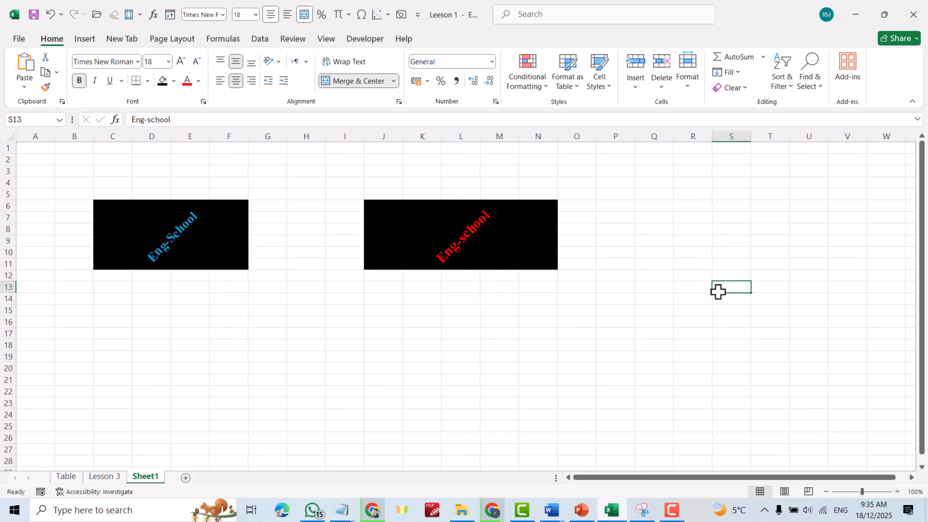